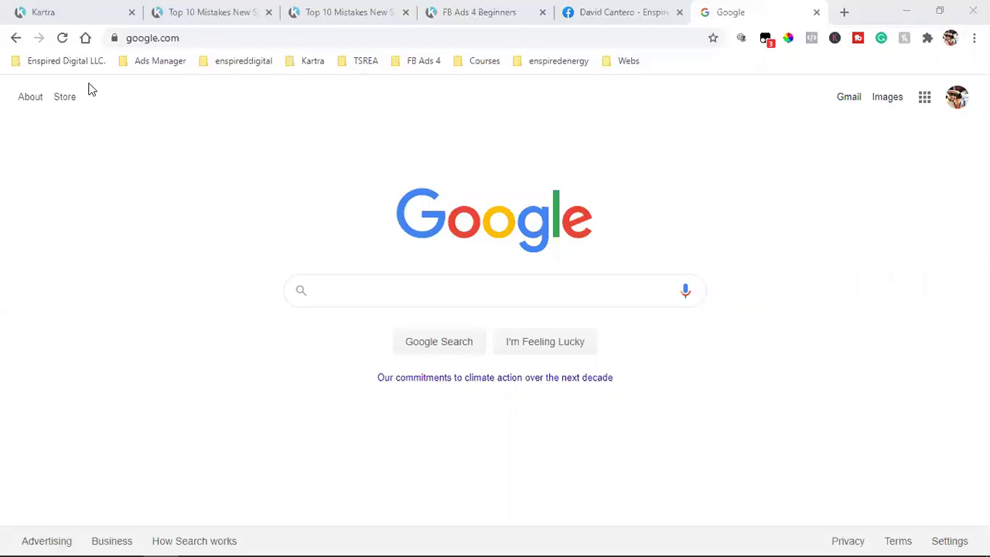
Go back to the Kartra tab showing the opt-in form's Automations step
click(58, 8)
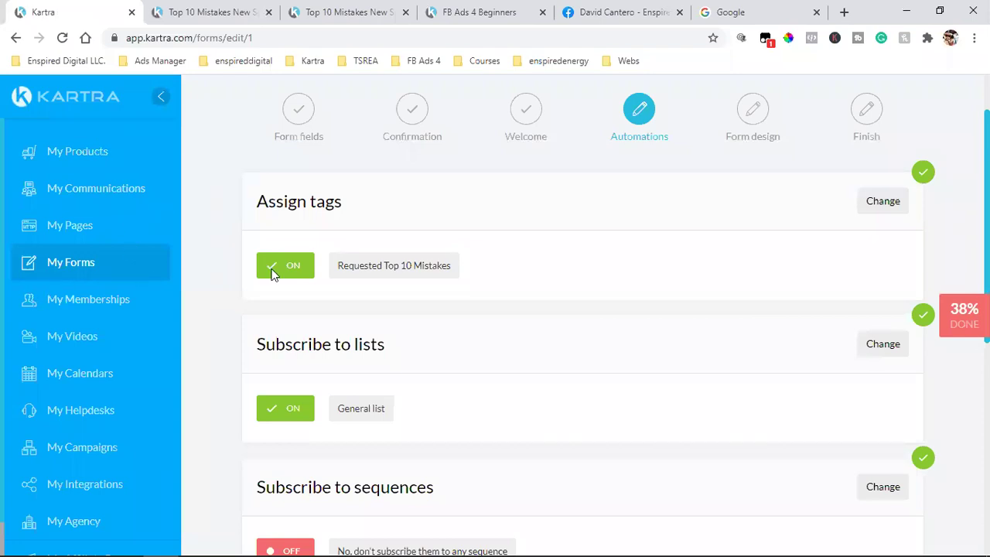
Visit My Forms, scroll the Top 10 Mistakes landing page, then switch to the Google tab
click(53, 272)
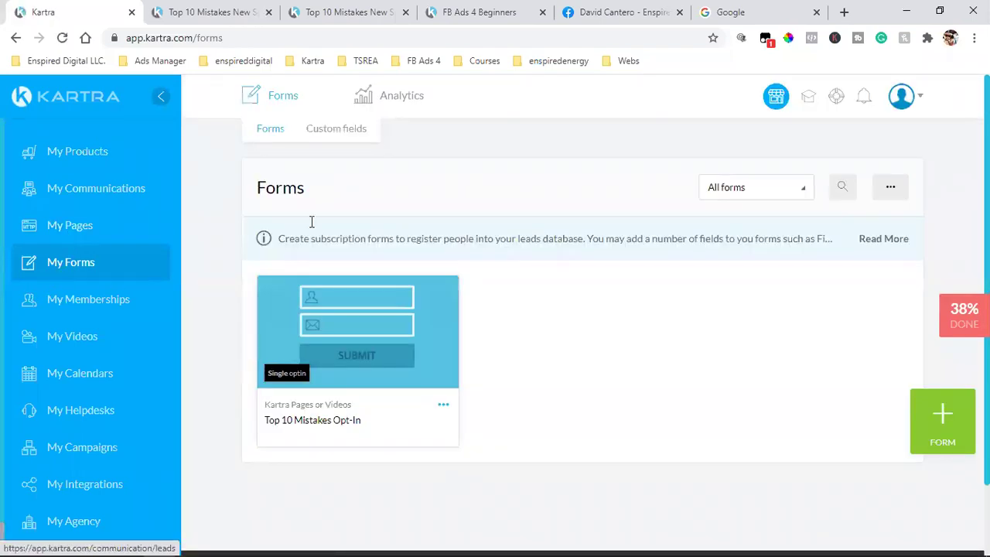
click(331, 9)
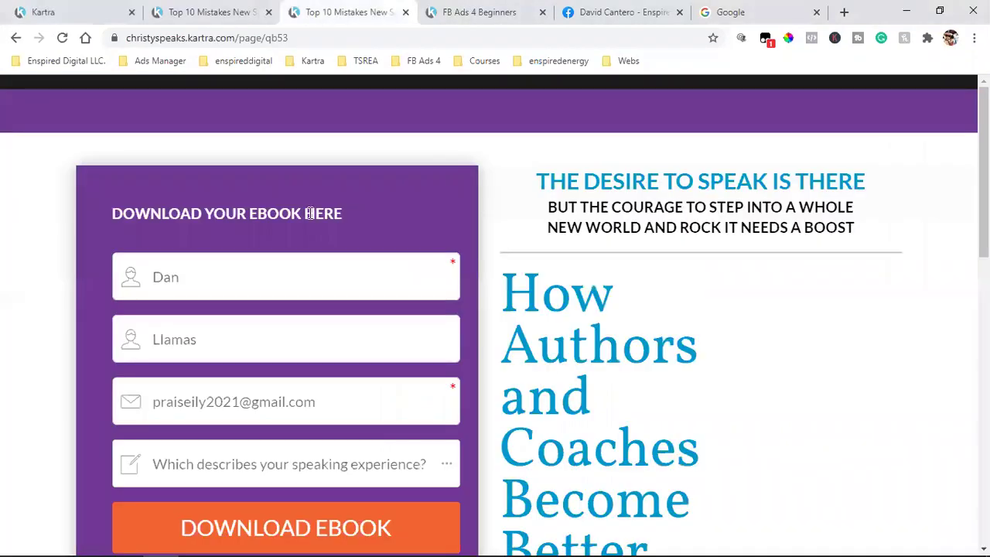
scroll(294, 265, down, 3)
scroll(294, 264, up, 3)
scroll(239, 325, down, 2)
scroll(236, 333, down, 5)
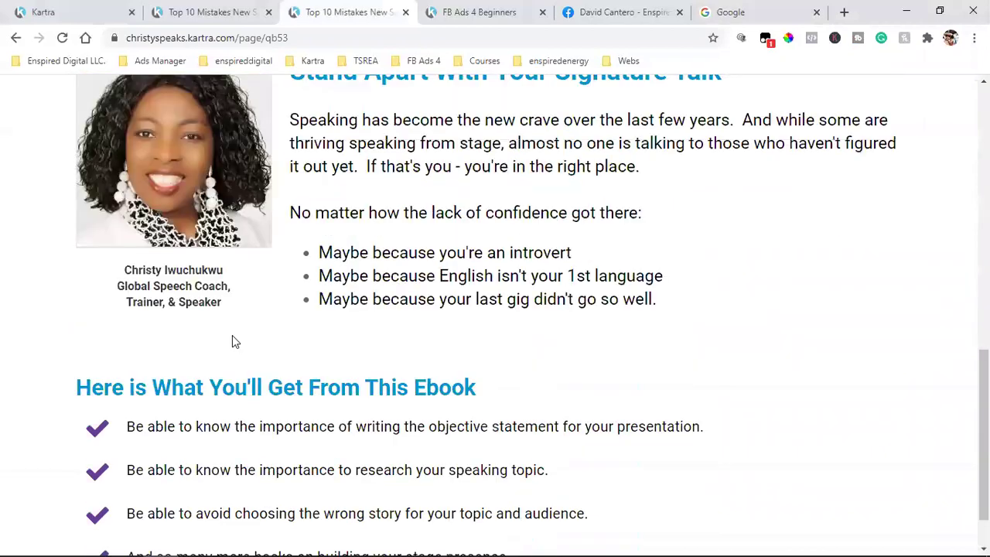
scroll(232, 340, up, 6)
scroll(228, 333, down, 1)
scroll(225, 326, down, 2)
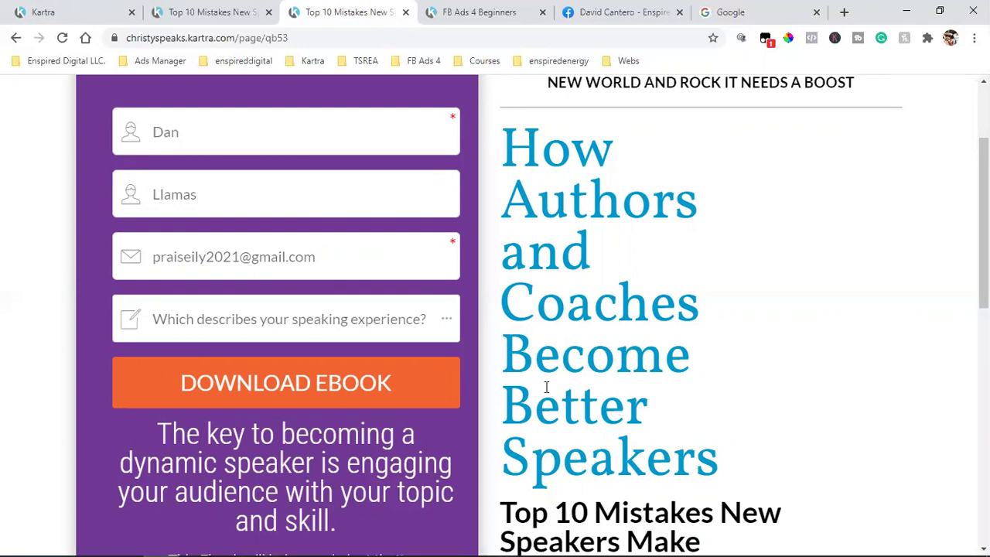
click(719, 12)
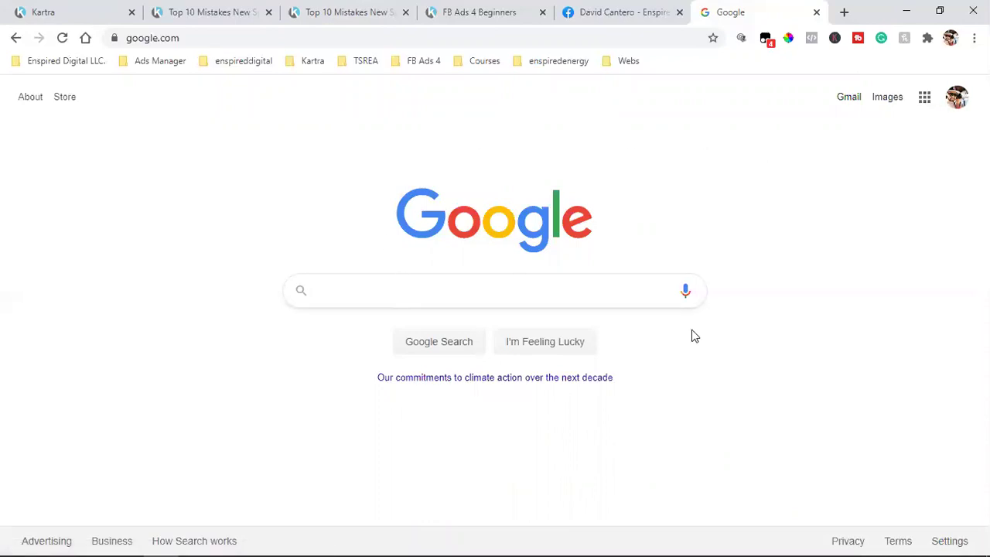
Launch Google Drive from the Google apps grid on the Google home page
click(958, 97)
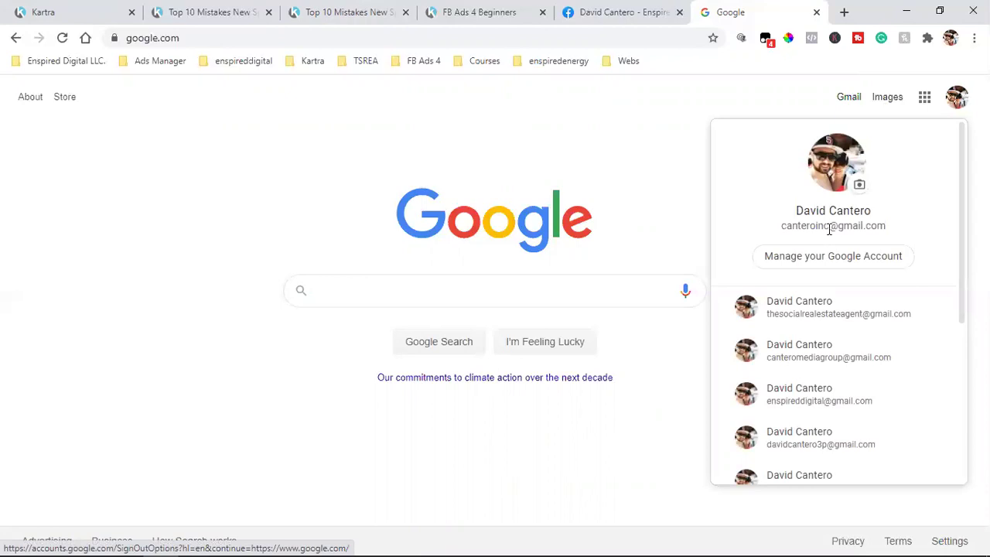
click(827, 102)
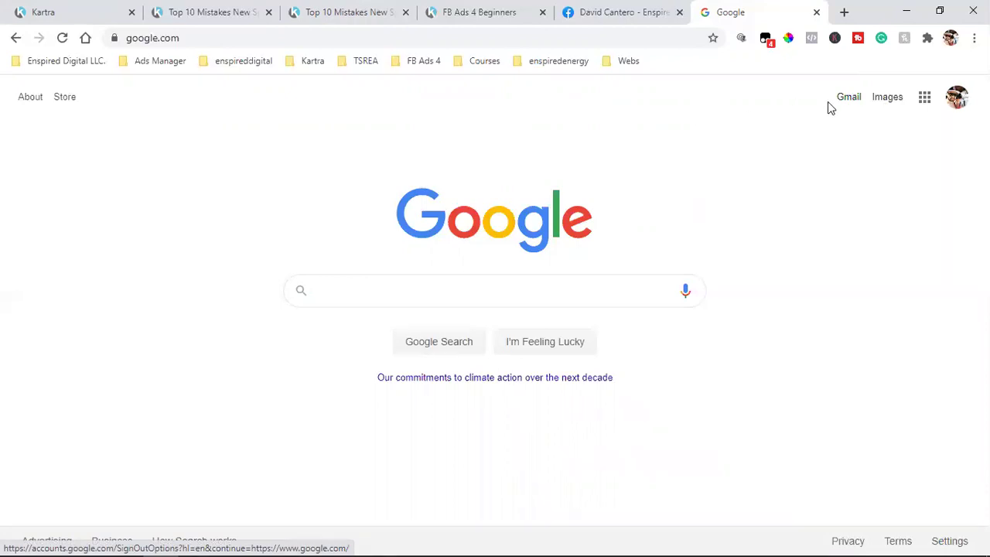
click(925, 99)
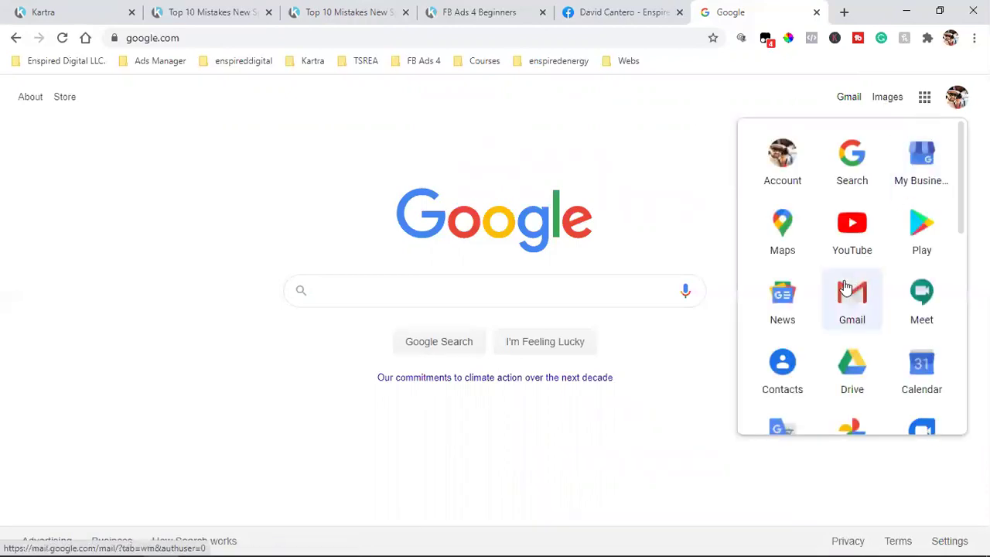
scroll(855, 287, down, 2)
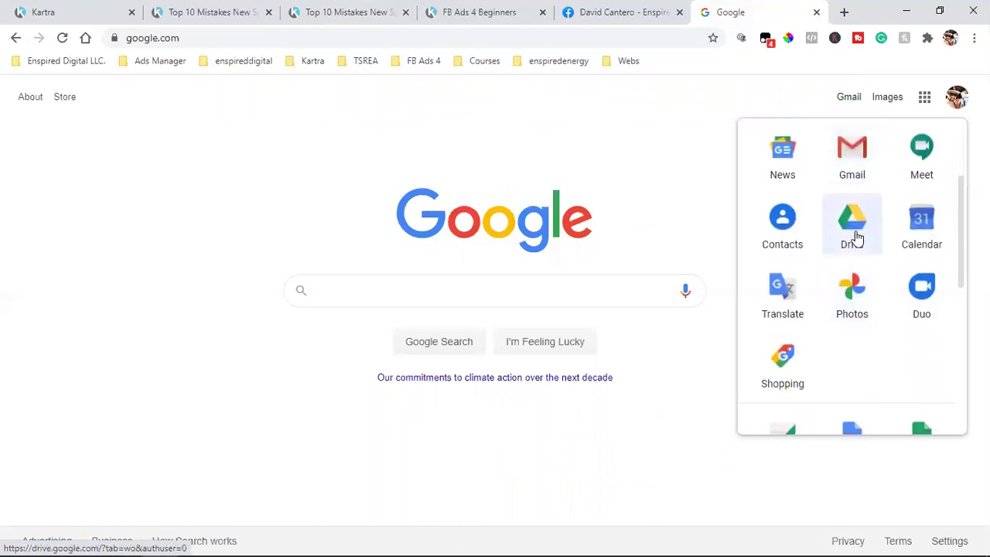
click(854, 224)
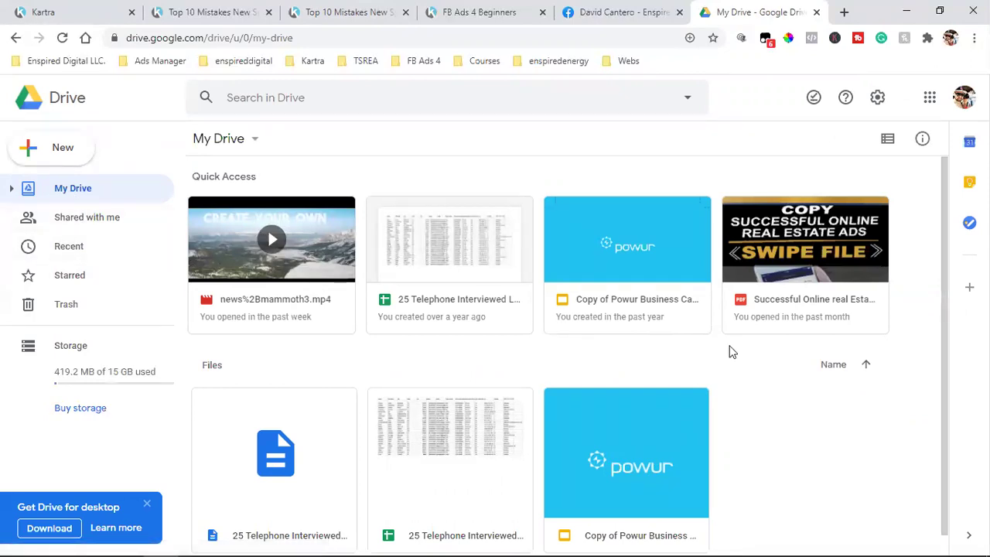
Create a Google Form from a template via New > More > Google Forms in Drive
scroll(731, 352, down, 1)
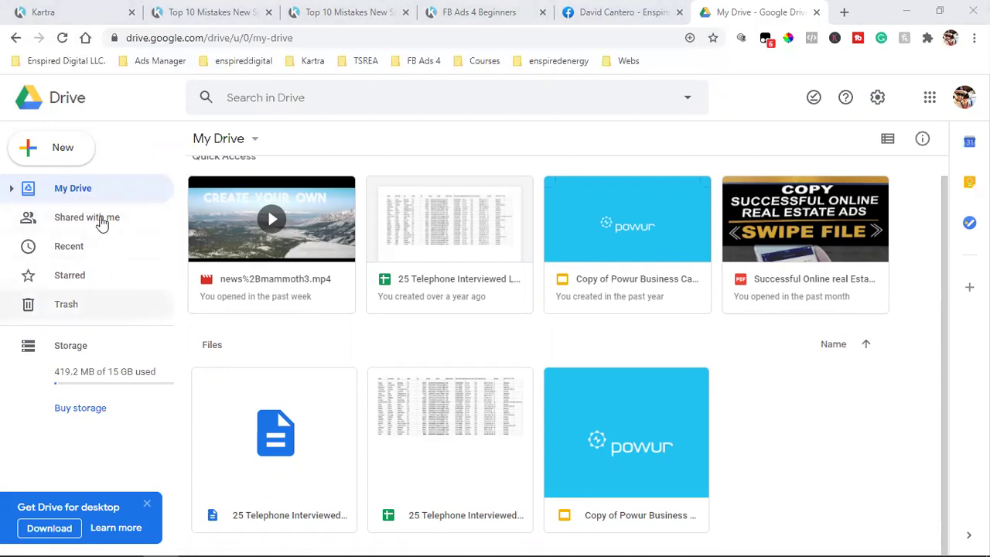
click(48, 155)
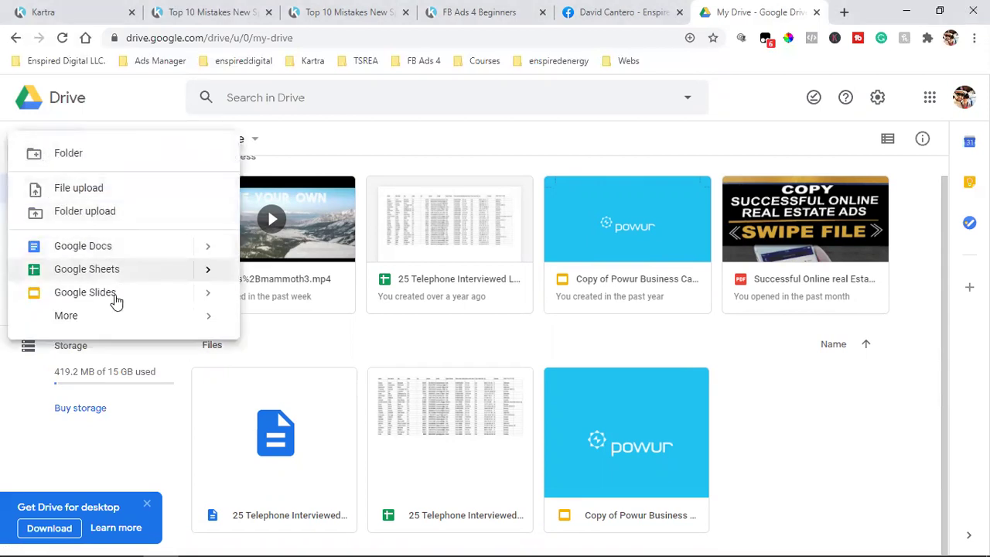
mouse_move(77, 317)
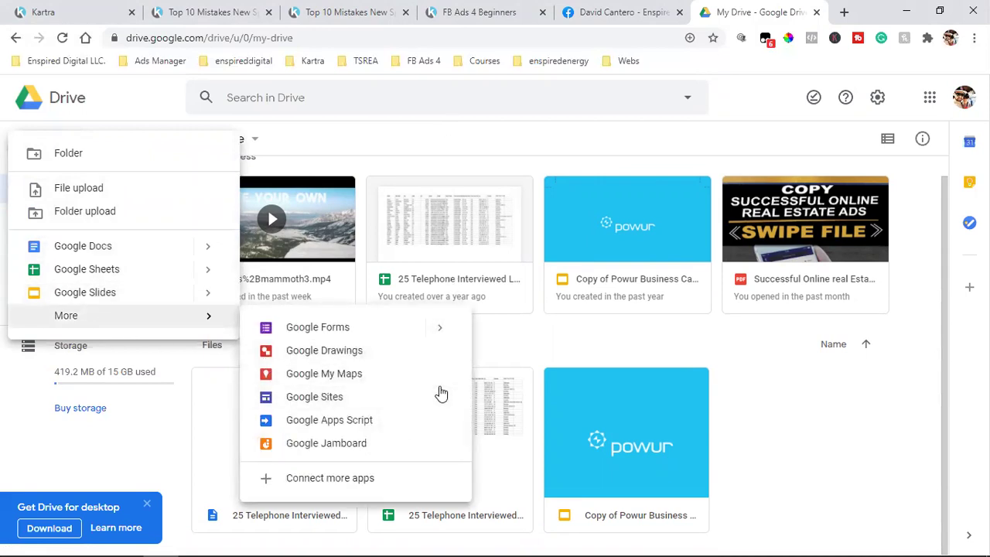
key(Escape)
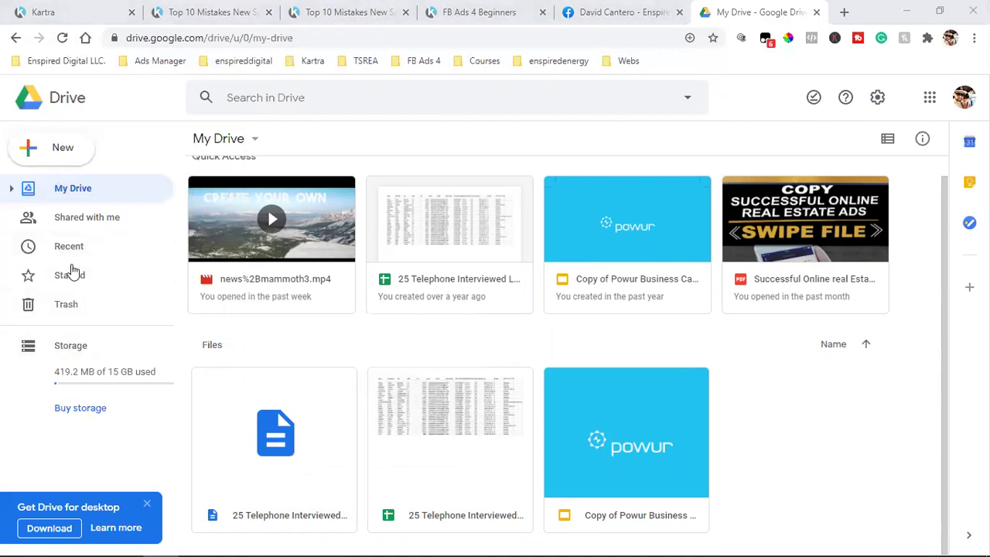
click(64, 153)
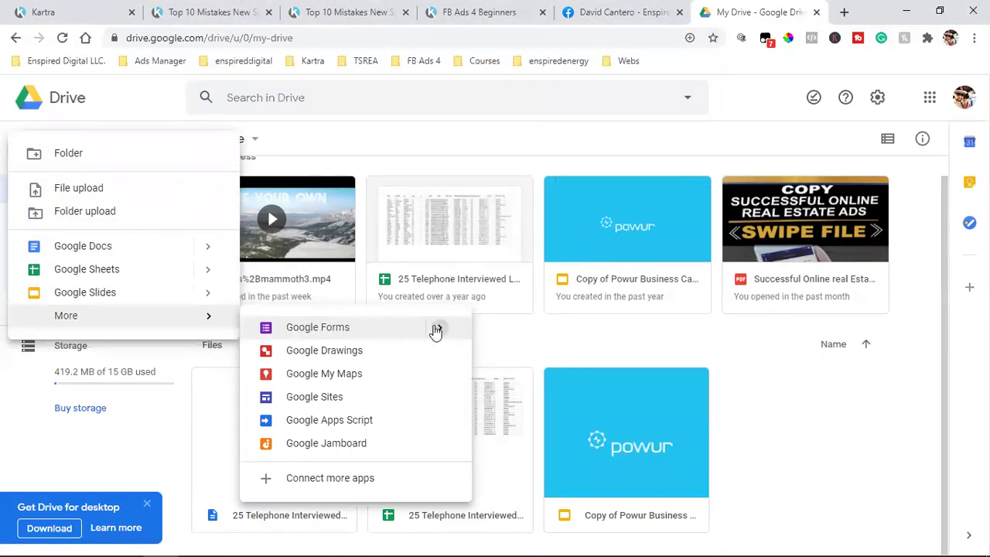
mouse_move(437, 331)
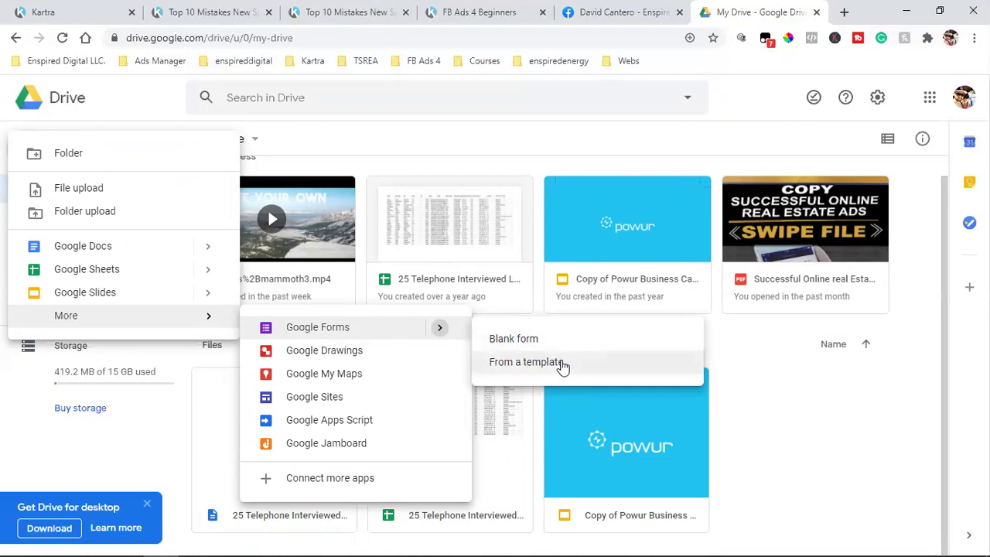
click(526, 361)
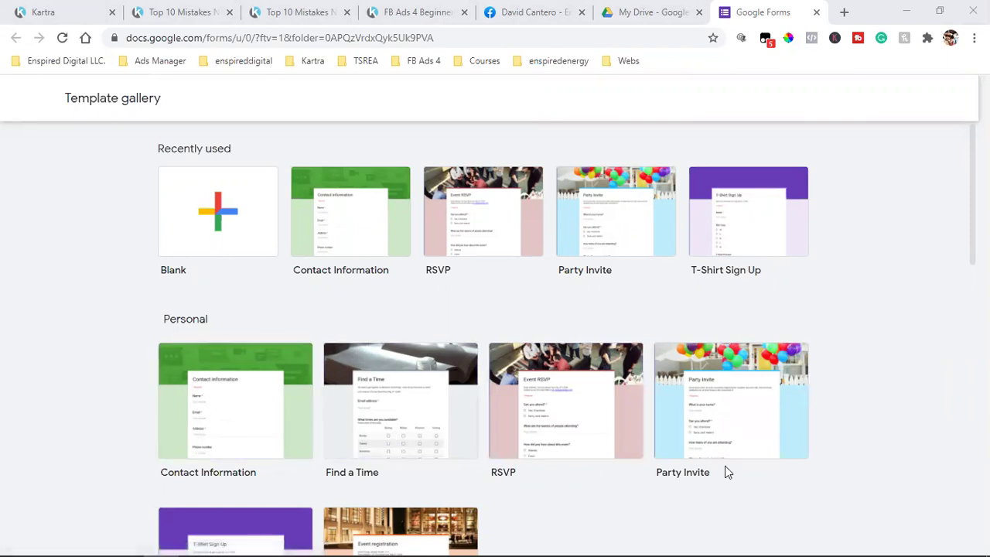
Choose the RSVP template in the gallery to create the Event RSVP form
scroll(758, 438, down, 2)
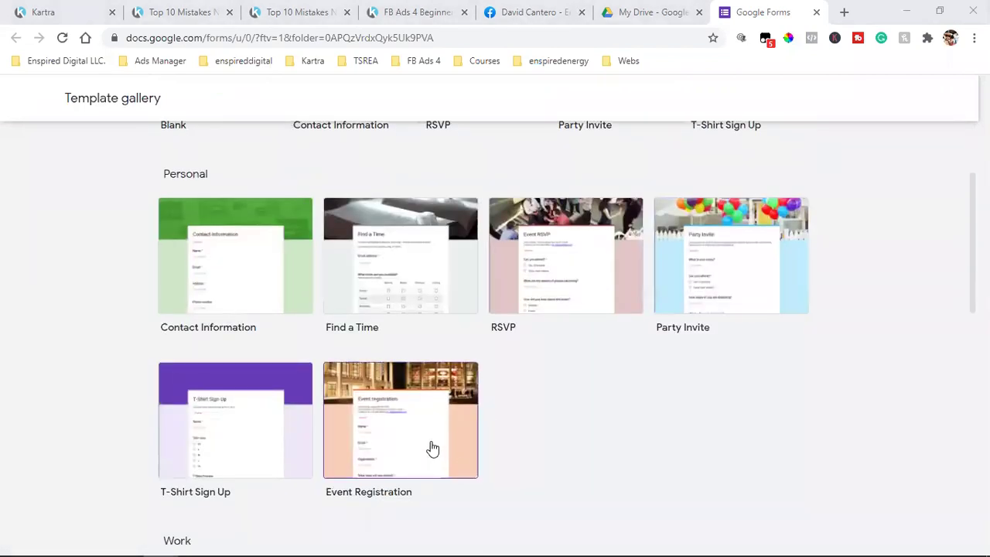
scroll(519, 426, up, 2)
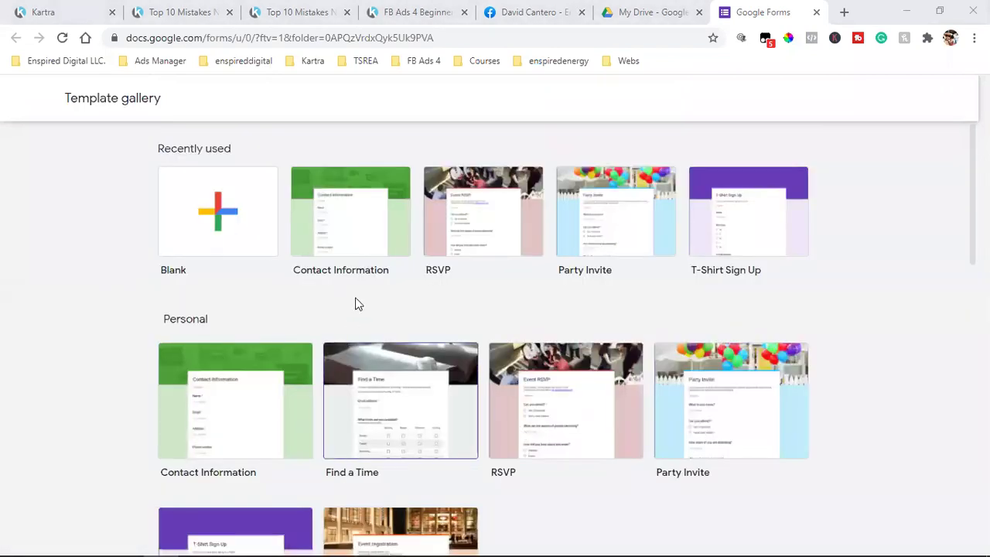
click(479, 220)
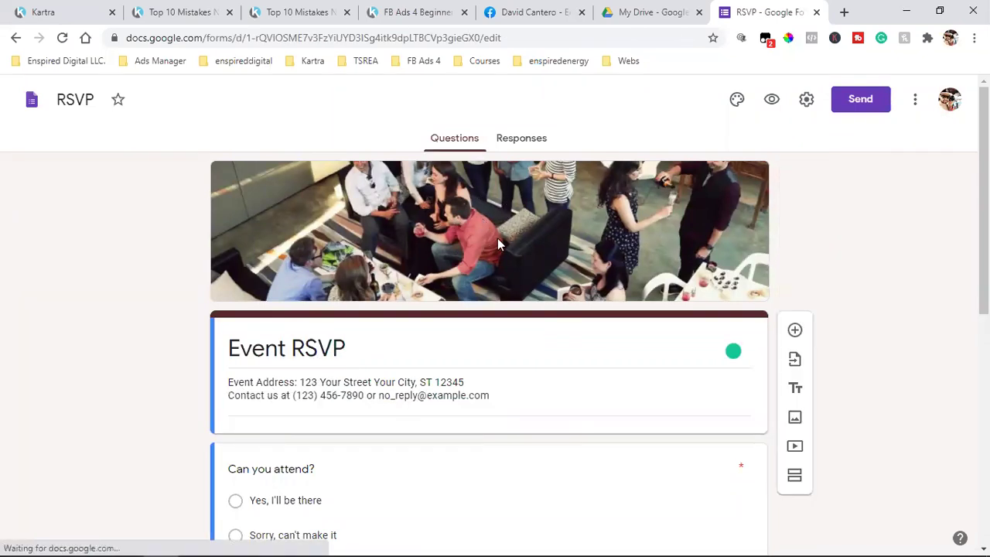
Rename the 'Can you attend?' question to 'What is your speaking experience?'
scroll(542, 331, down, 2)
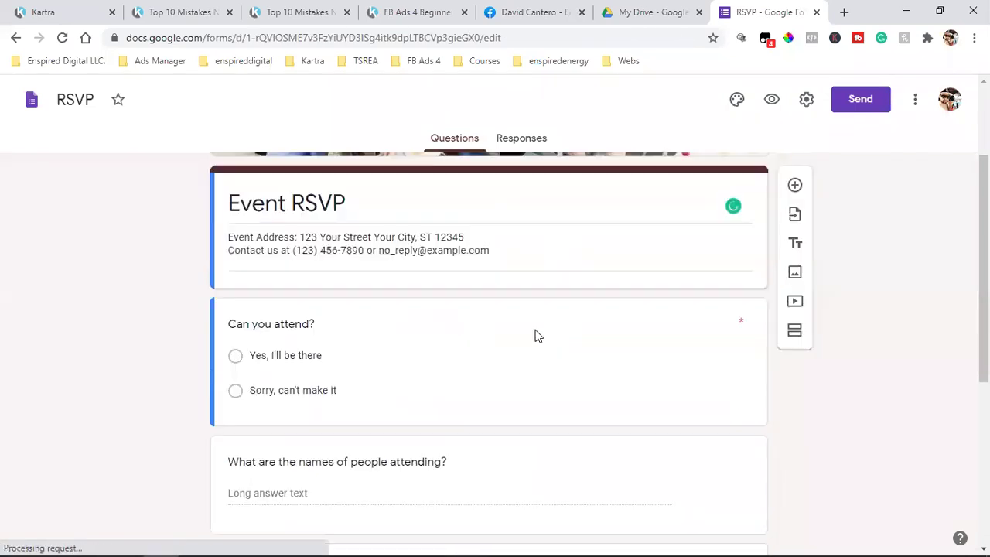
click(275, 323)
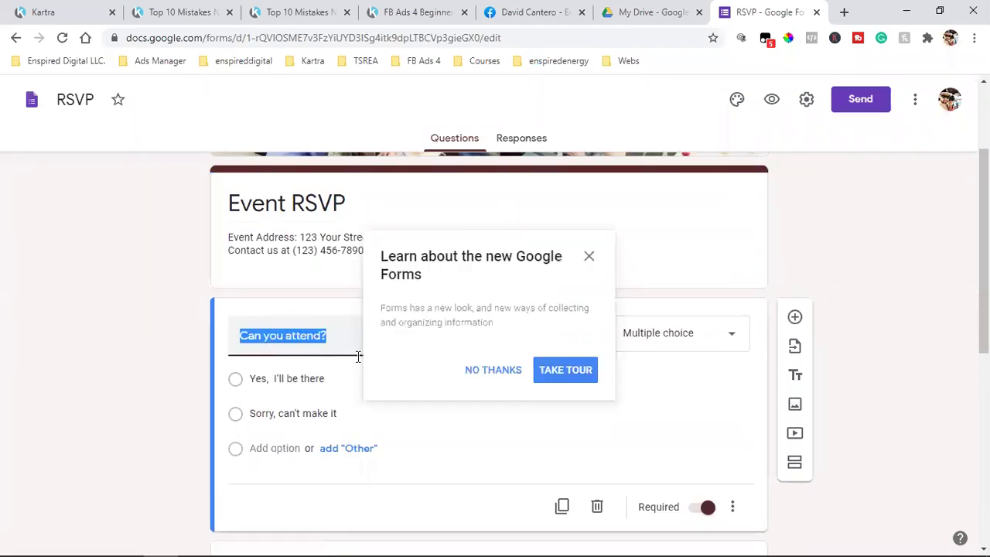
text(What )
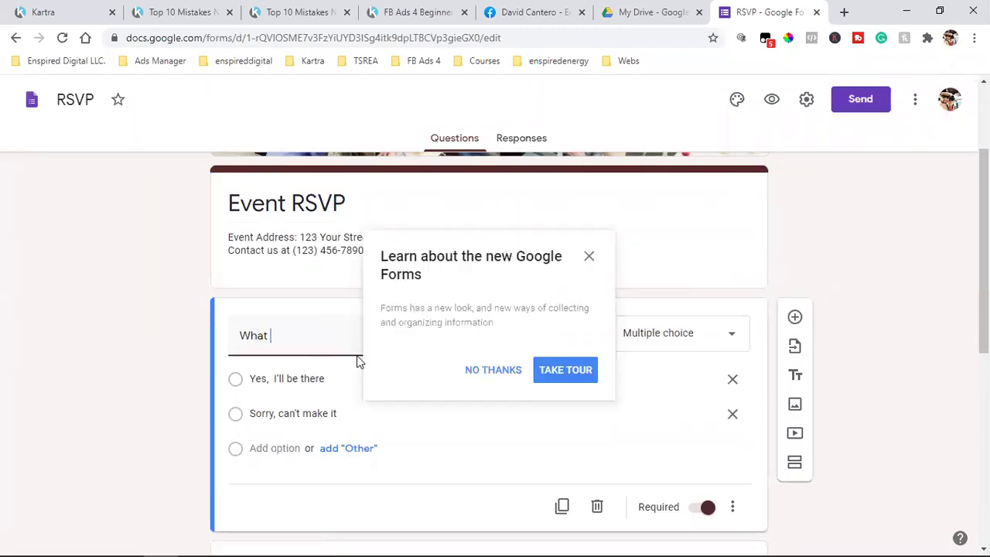
text(is your speaking e)
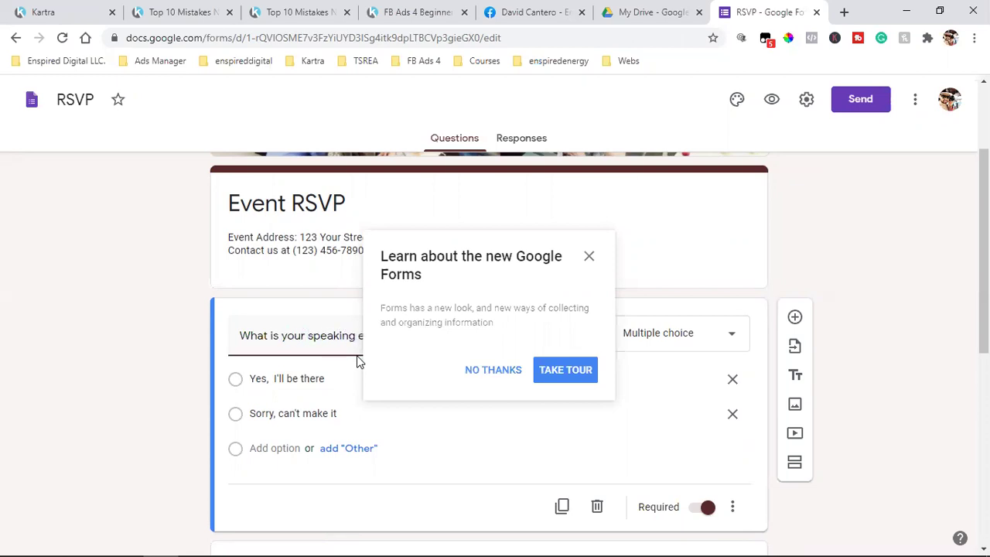
text(xperience)
click(480, 370)
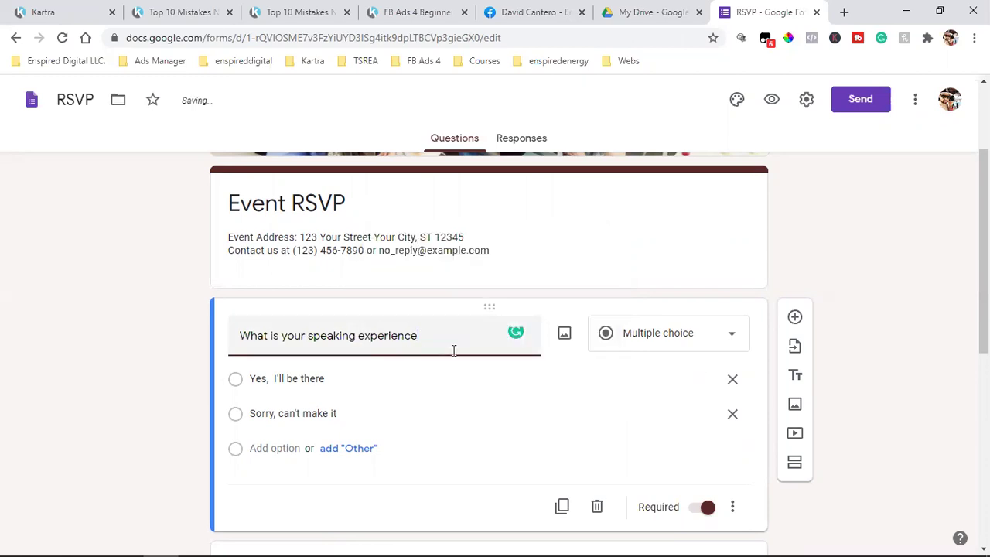
text(?)
Rewrite the answer options as '1-3 months exp' and '4-9 months exp'
click(285, 379)
double_click(290, 379)
triple_click(268, 379)
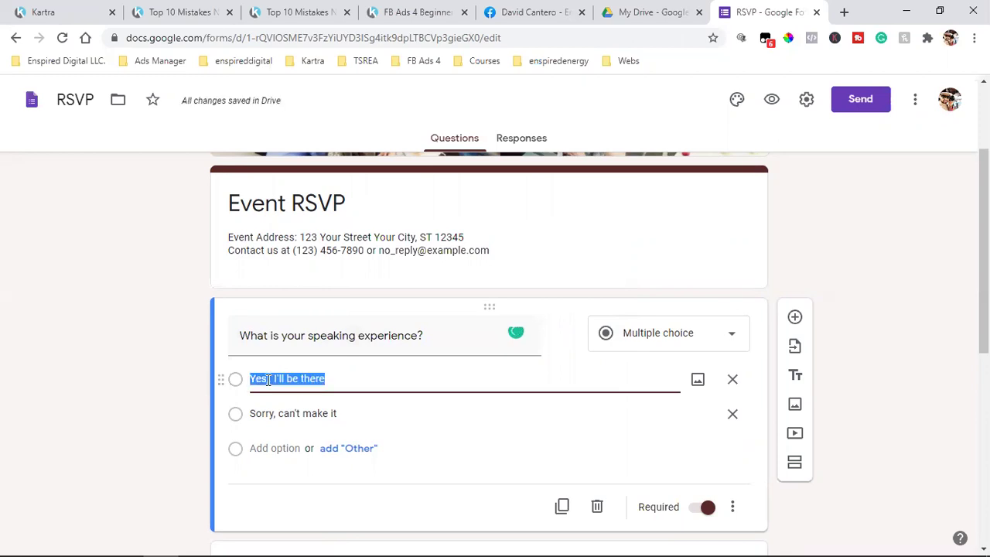
text(1-3 months exp)
click(286, 413)
triple_click(286, 413)
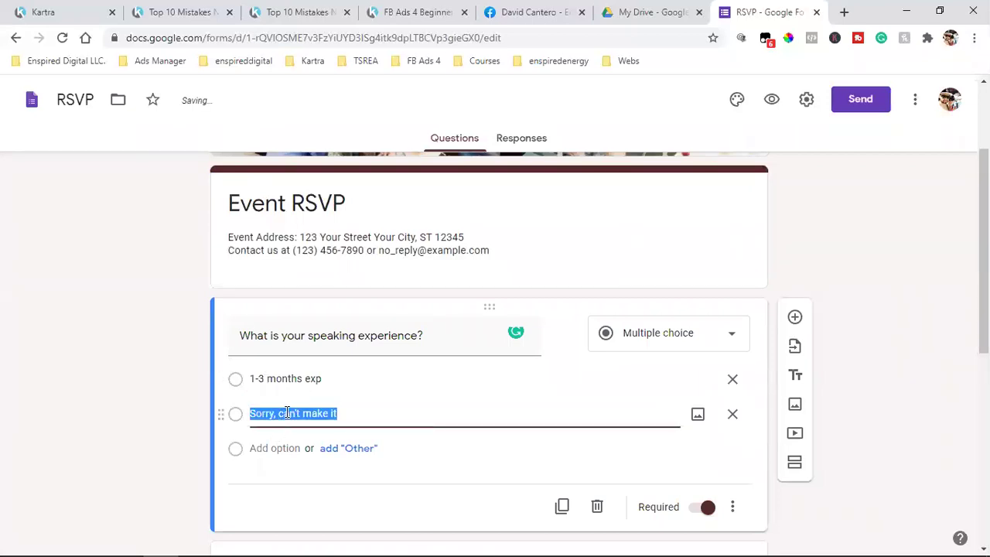
text(4-9 months exp)
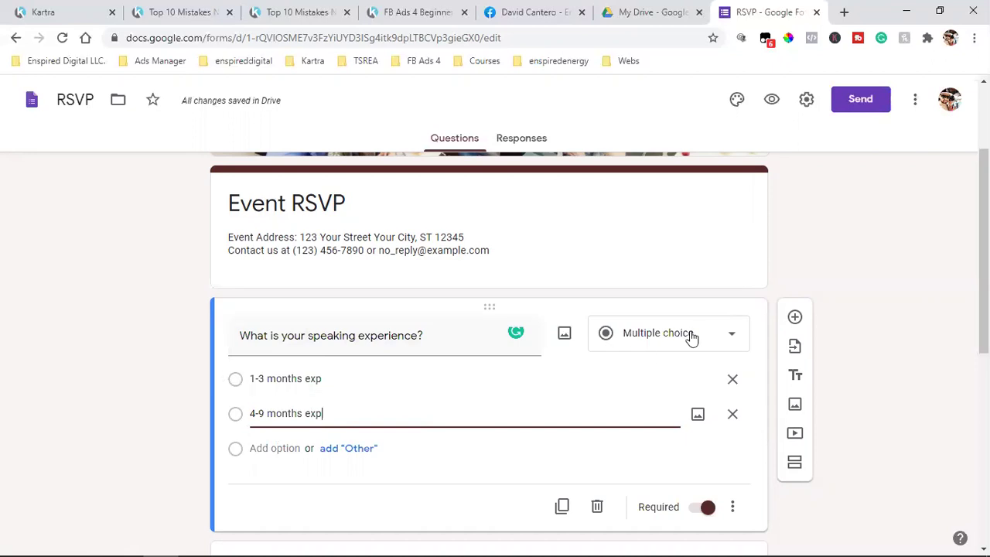
Switch the question type to Checkboxes, then settle on Short answer
click(647, 339)
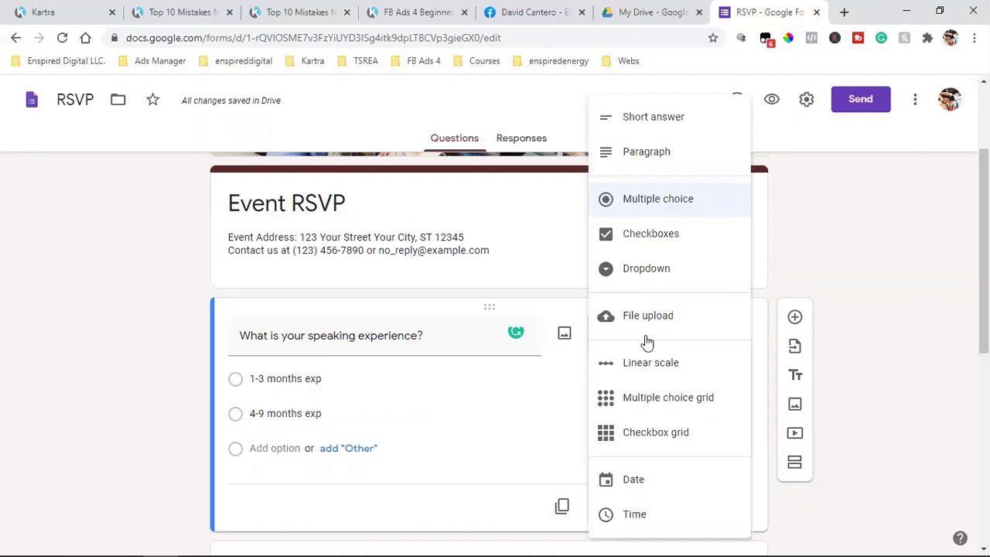
click(689, 242)
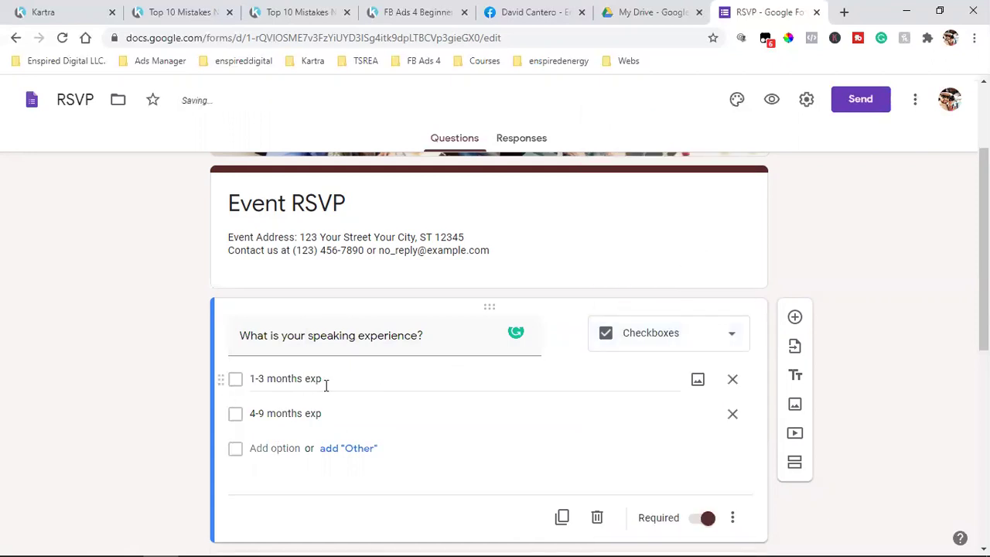
click(664, 339)
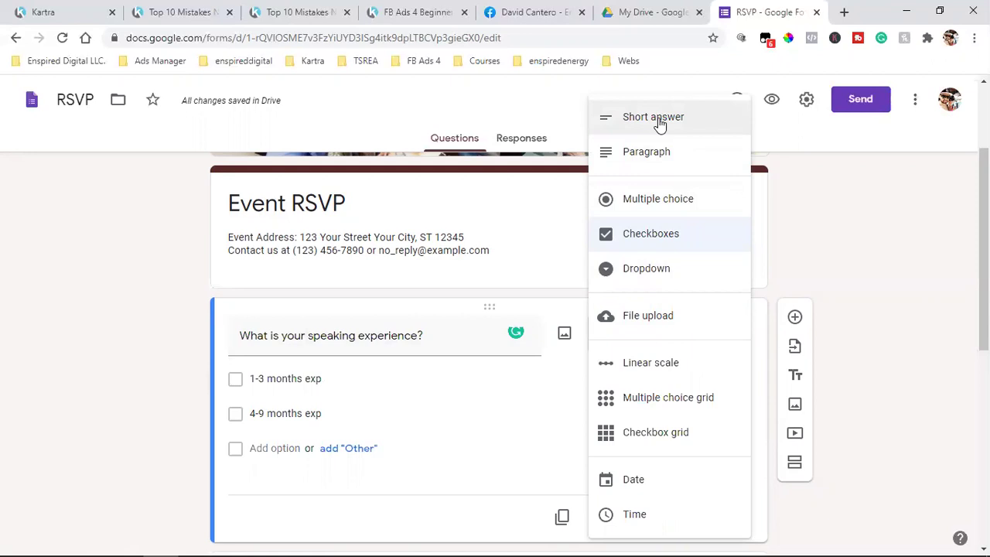
click(659, 119)
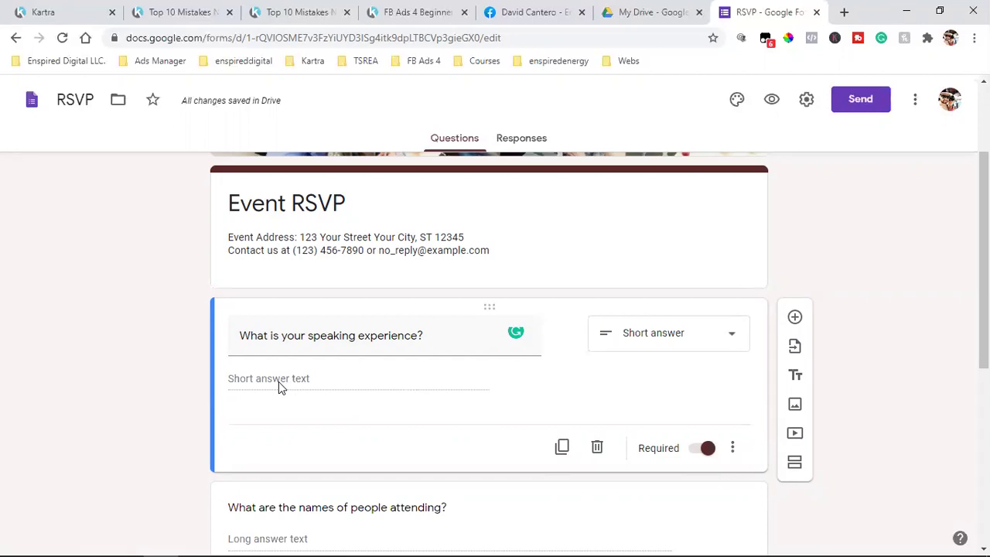
scroll(279, 382, down, 3)
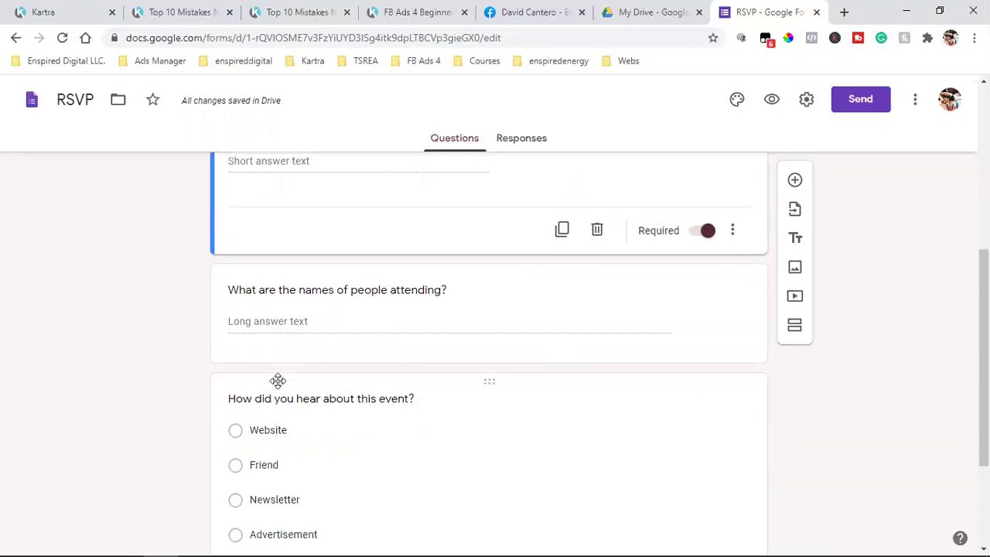
scroll(278, 382, up, 2)
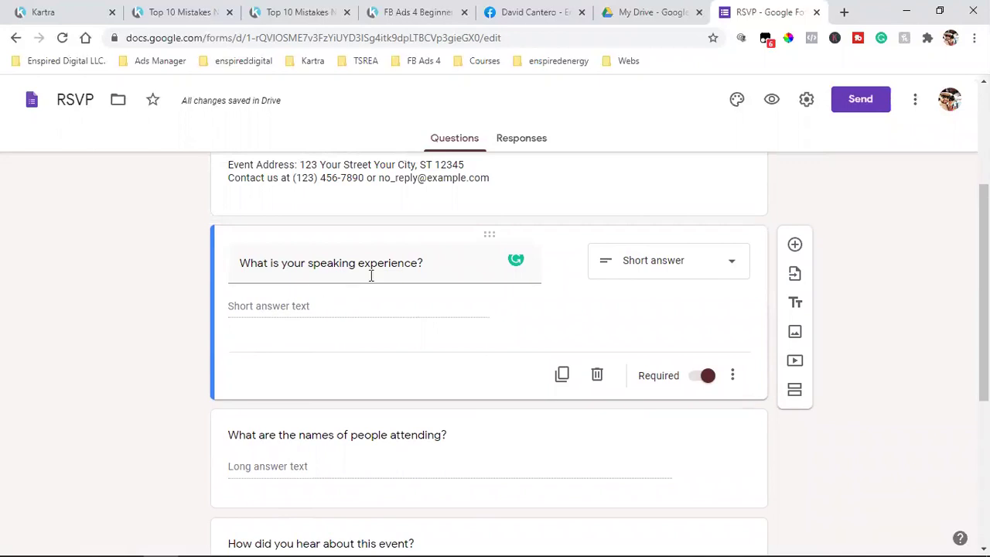
Duplicate the speaking-experience question and set the copy's type to Paragraph
click(561, 377)
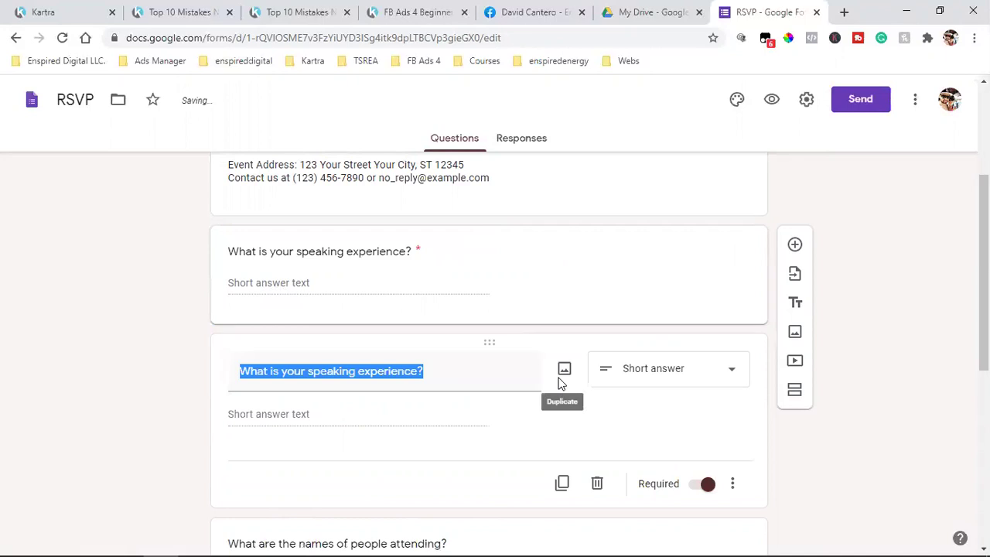
scroll(513, 397, up, 2)
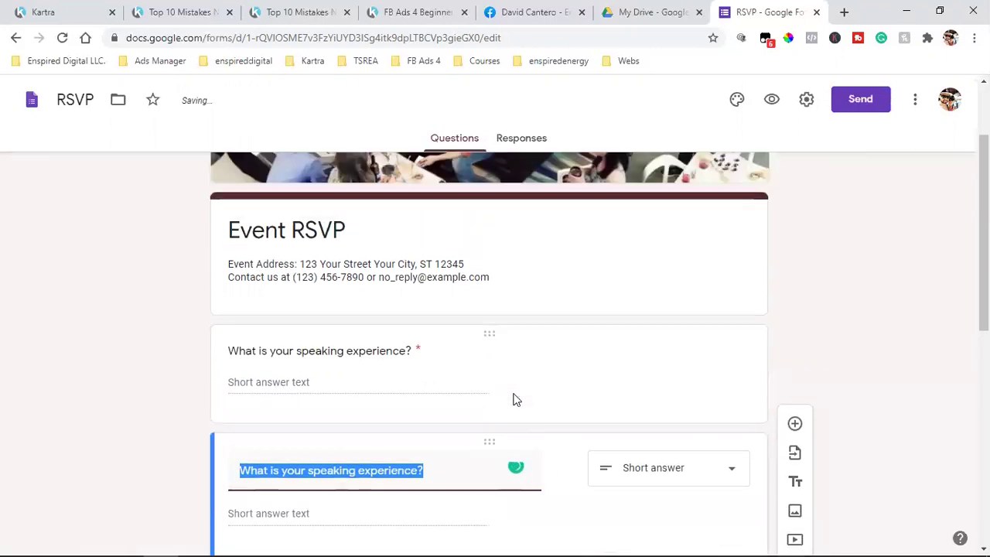
scroll(491, 382, down, 2)
scroll(332, 431, up, 2)
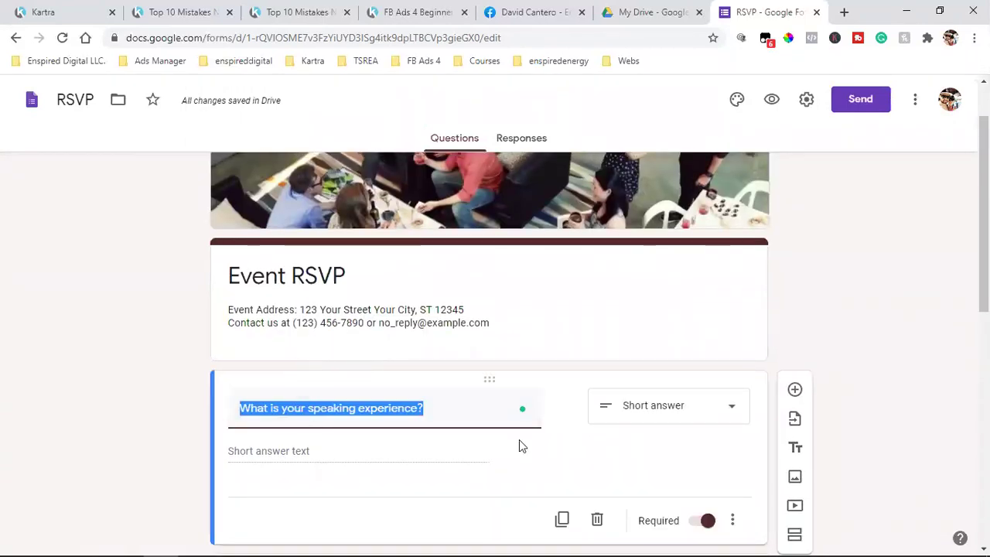
click(668, 411)
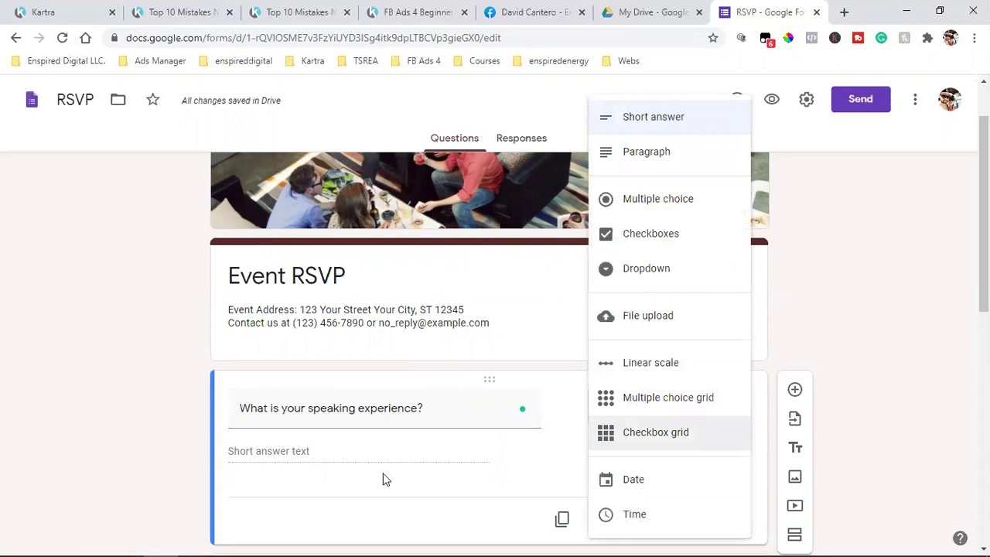
click(654, 162)
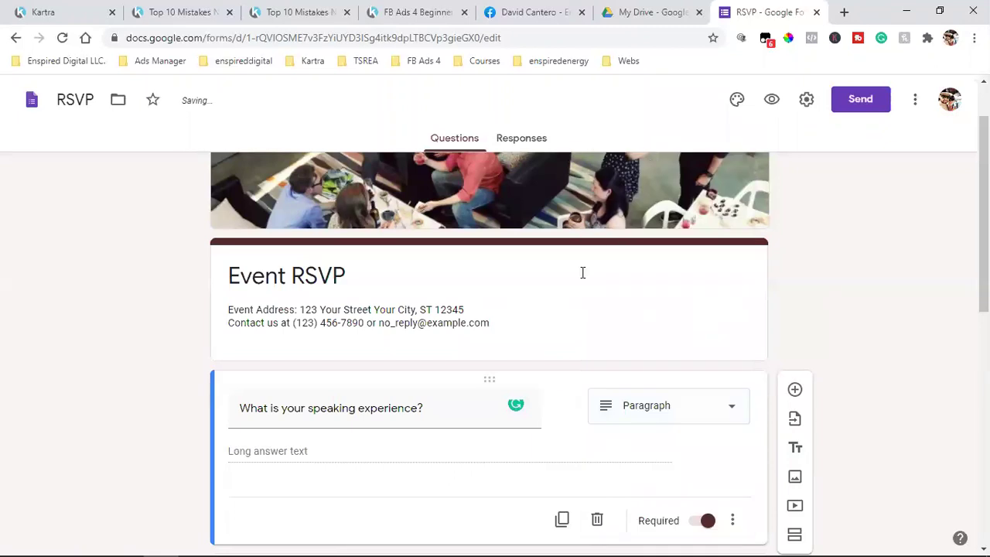
scroll(347, 338, down, 2)
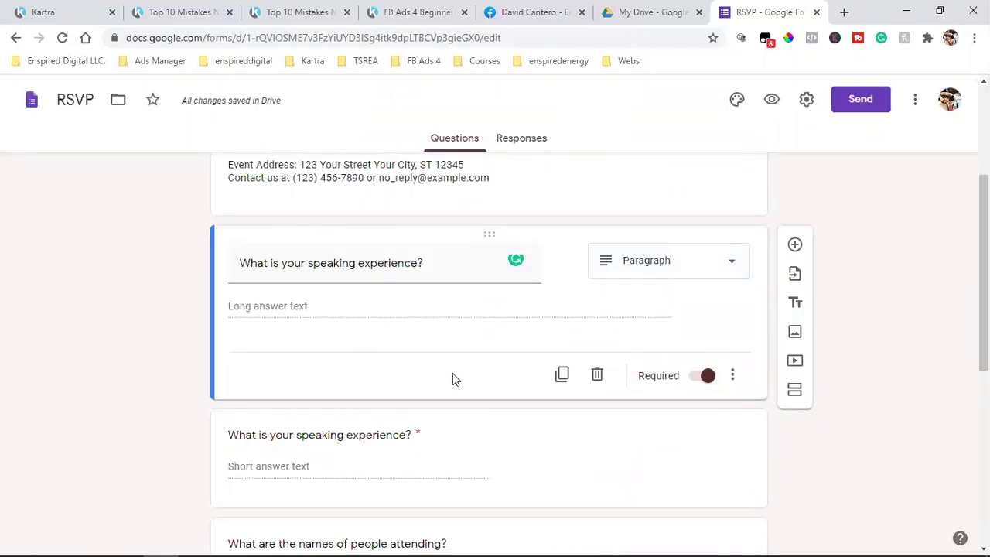
scroll(454, 373, up, 3)
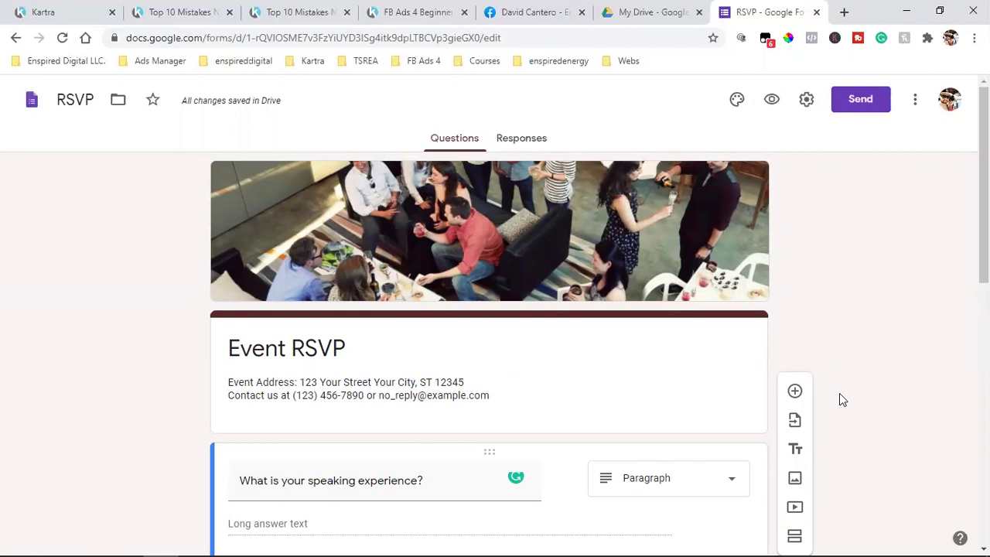
Retitle the form 'Speaking' and replace its description with a street address
click(279, 348)
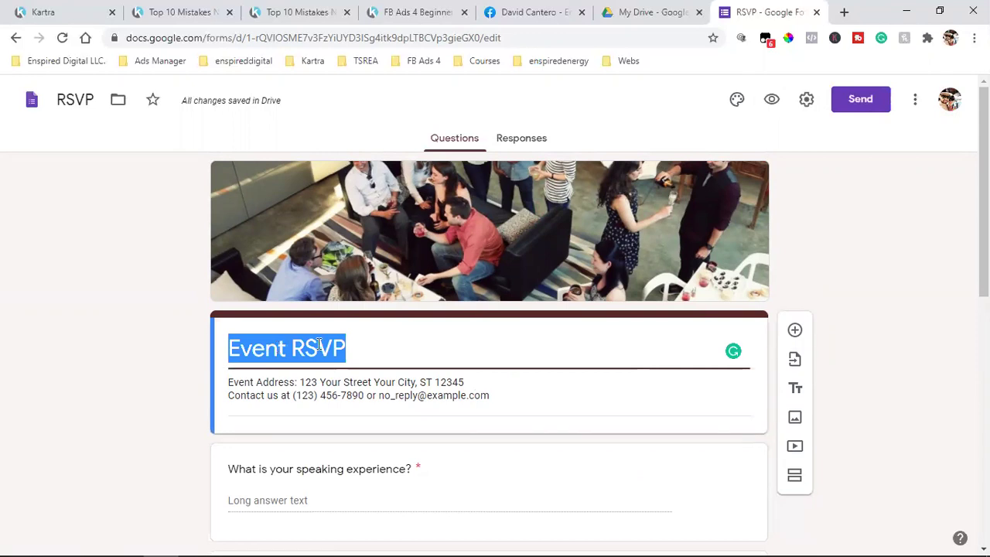
text(Speaking)
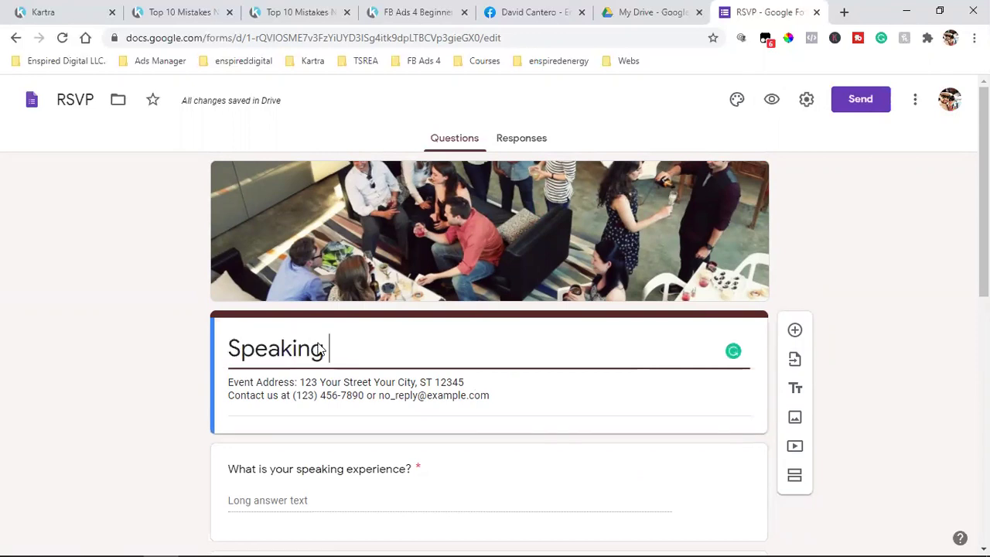
click(278, 383)
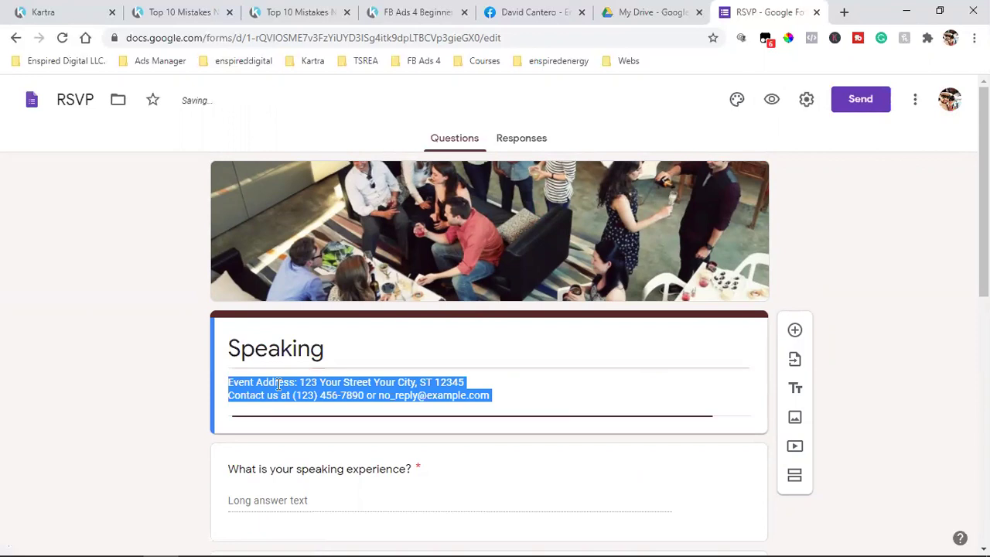
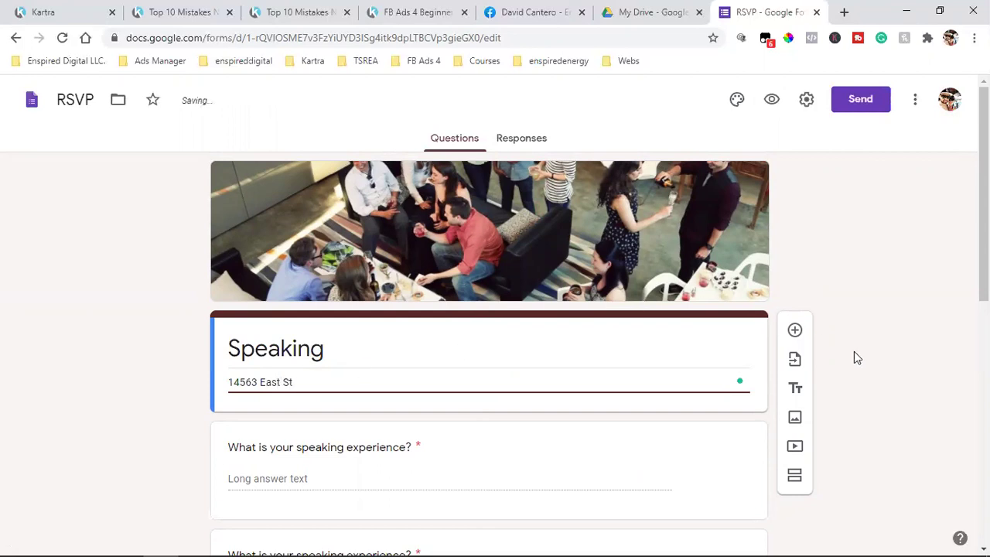
scroll(893, 314, down, 1)
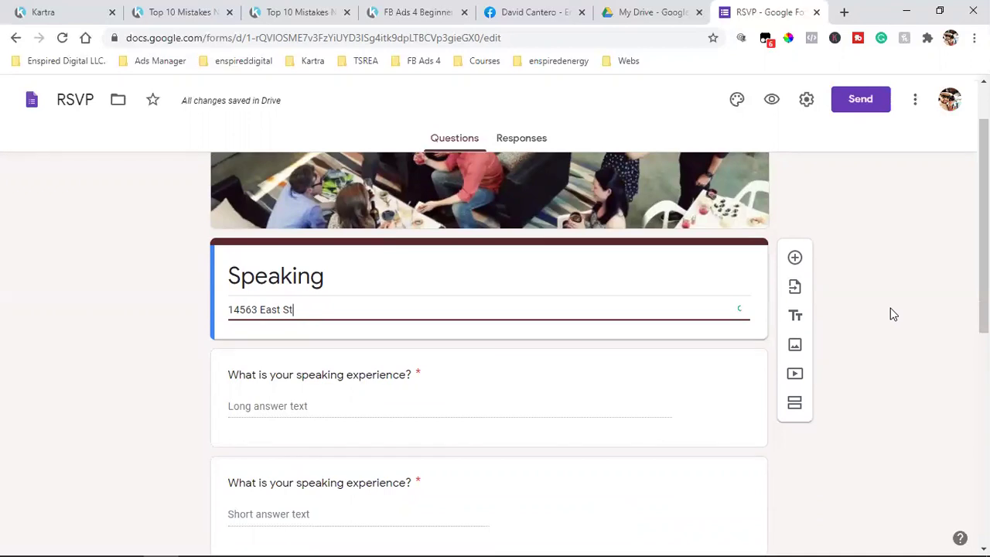
scroll(890, 309, down, 5)
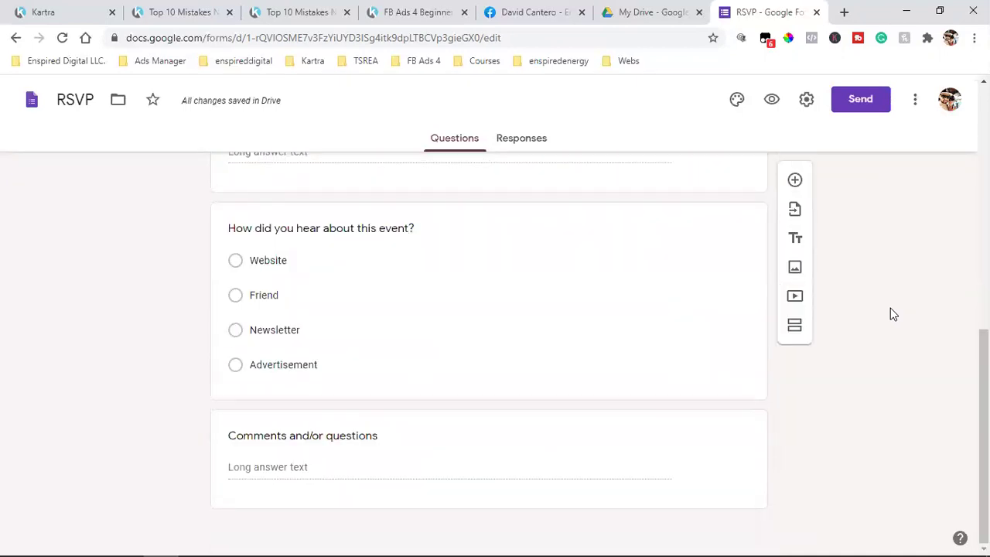
scroll(890, 310, up, 5)
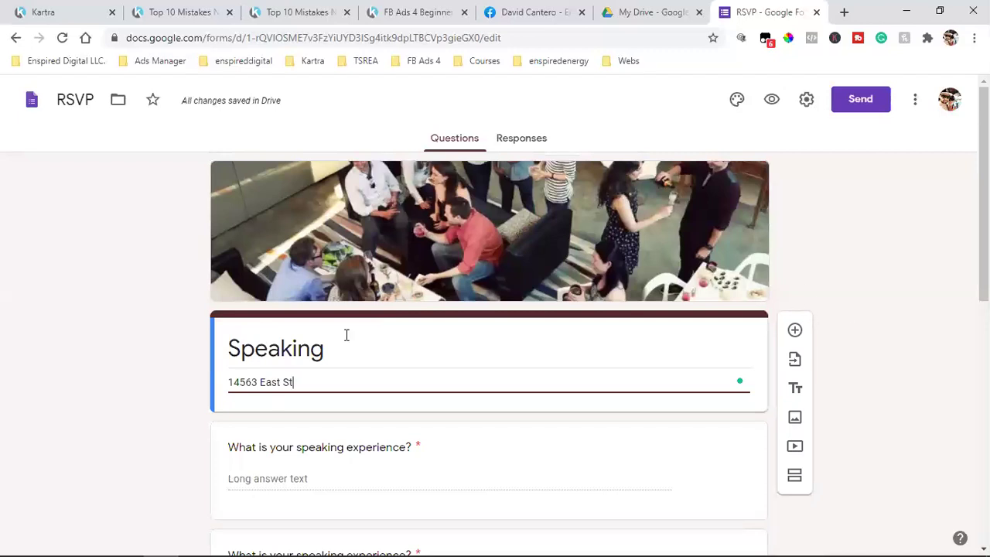
scroll(487, 378, down, 4)
scroll(441, 360, down, 1)
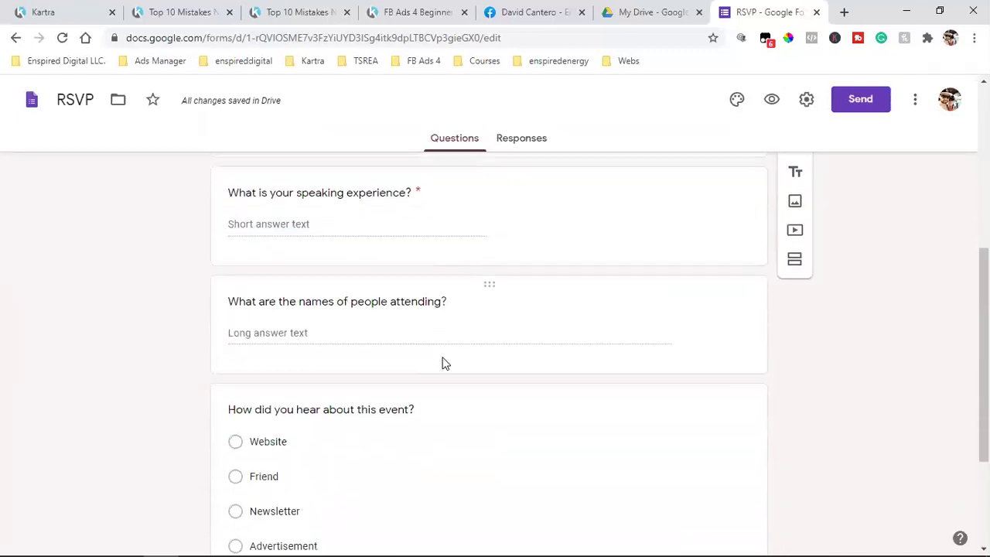
Copy the form's shortened share link from Send > Link and open a new tab
click(868, 105)
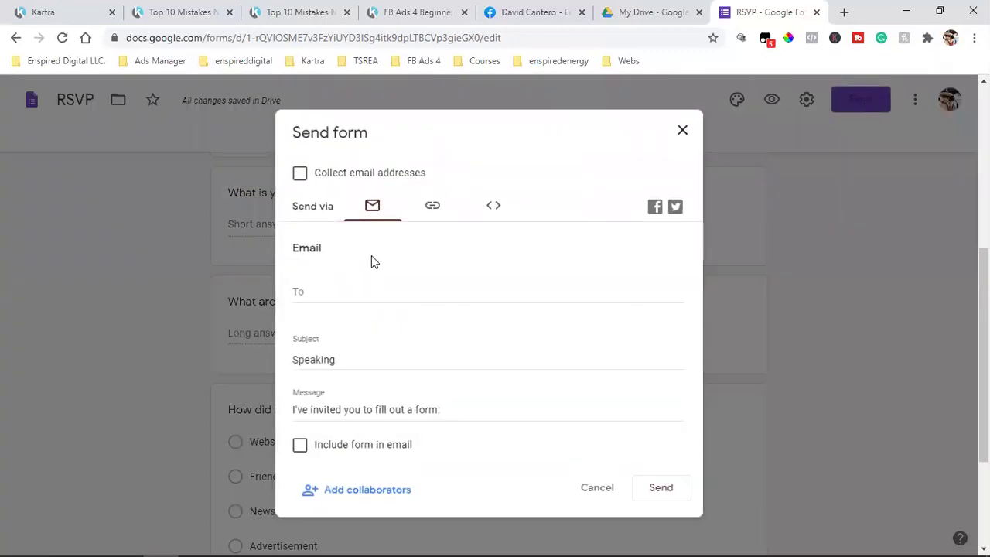
click(432, 211)
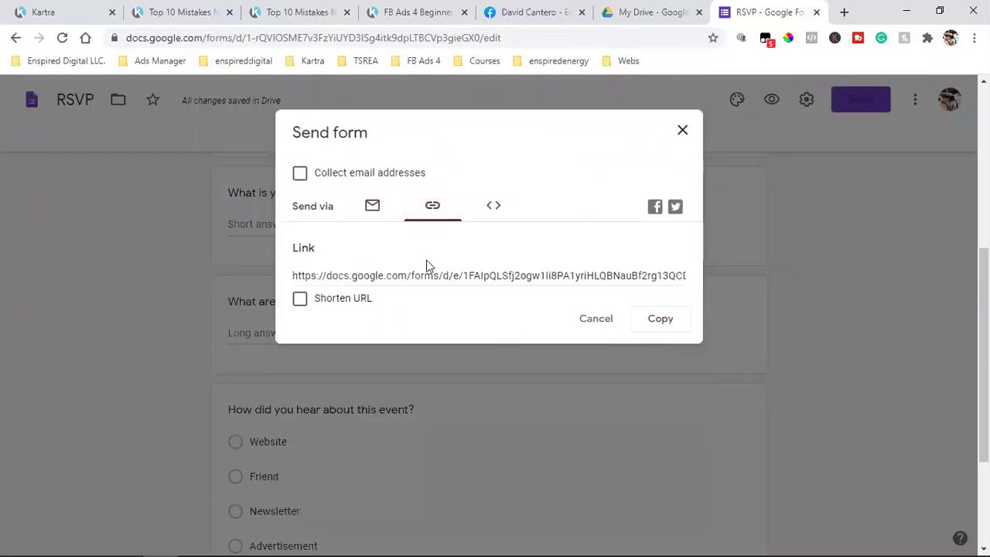
click(299, 301)
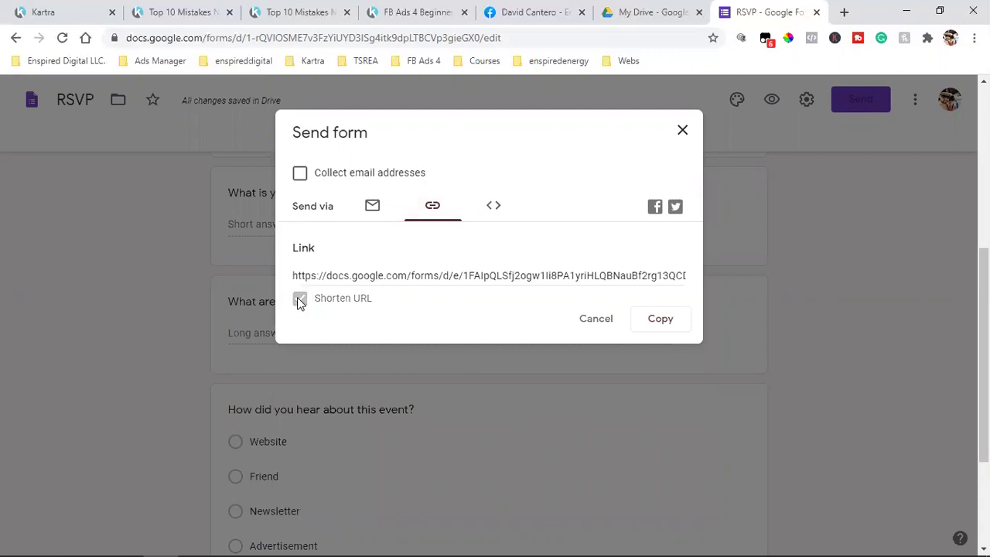
right_click(381, 275)
click(399, 285)
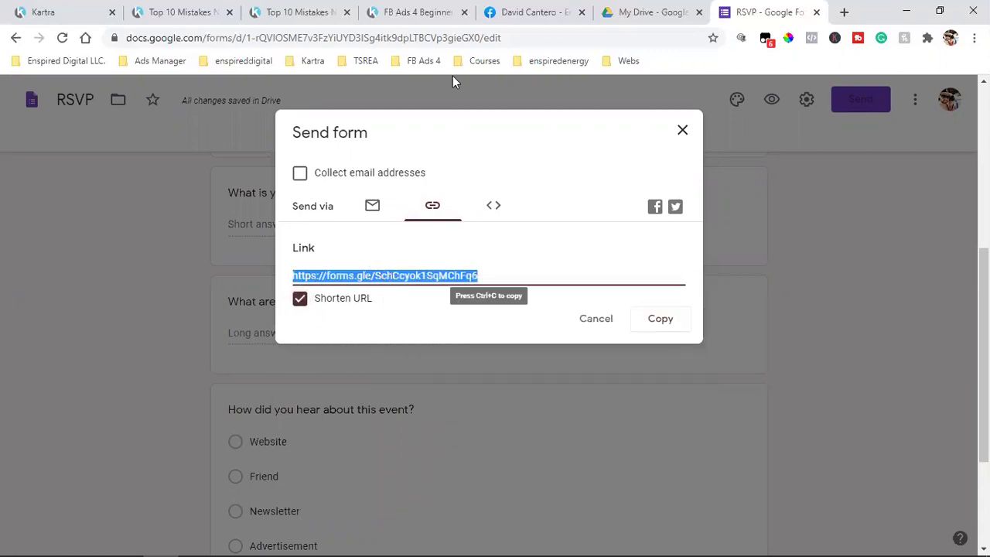
key(ctrl+t)
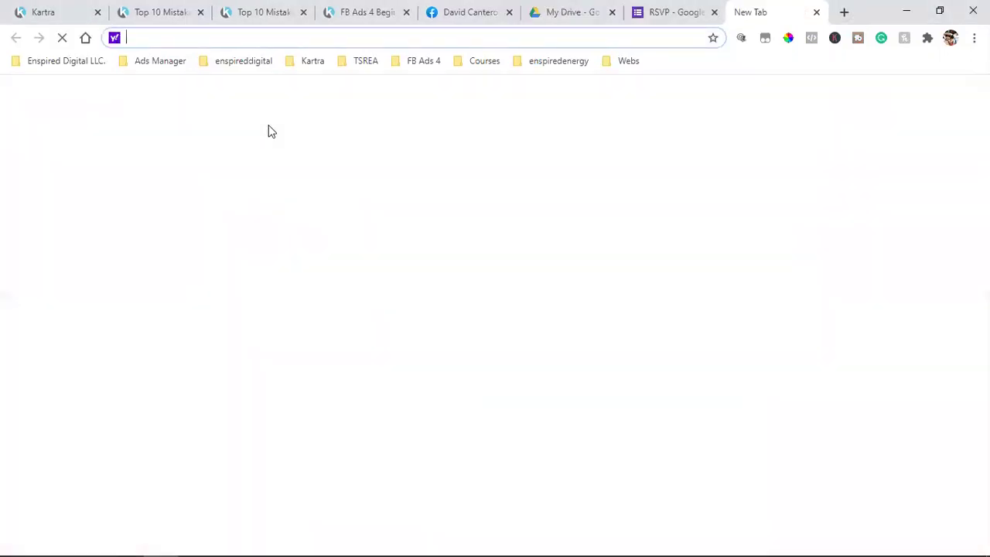
Load the Speaking form from its short link, scroll through it, and open Google's homepage in a new tab
key(ctrl+v)
key(Return)
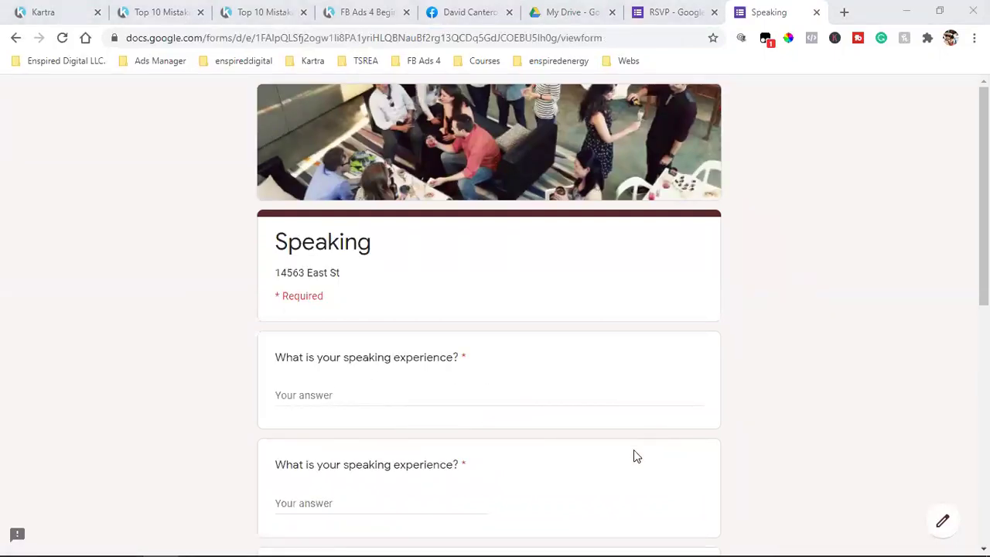
scroll(634, 430, down, 5)
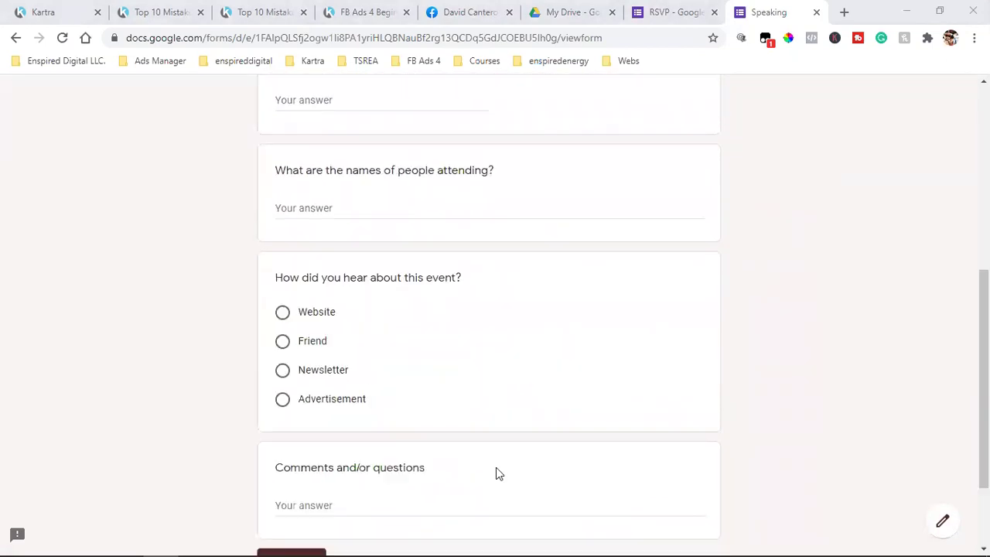
scroll(496, 473, down, 2)
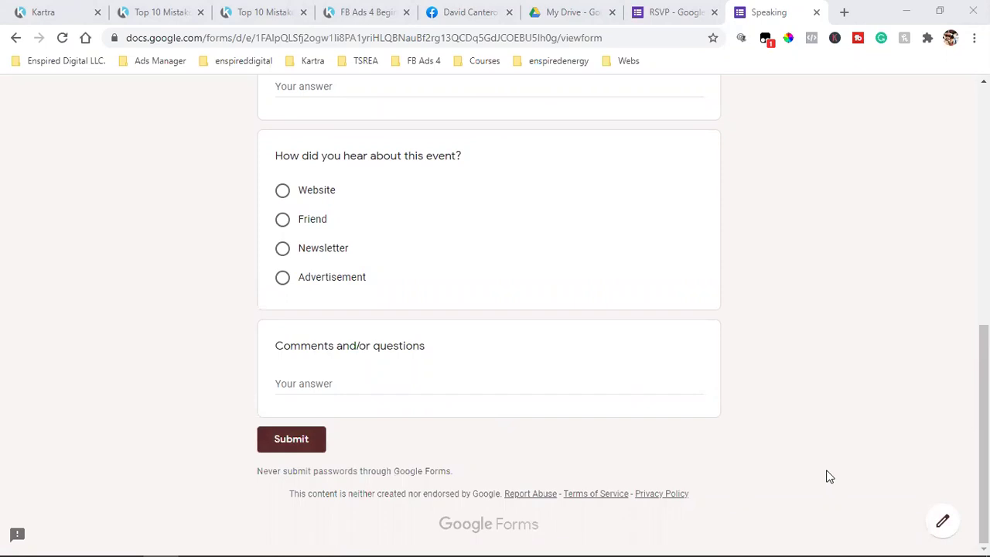
scroll(827, 477, up, 10)
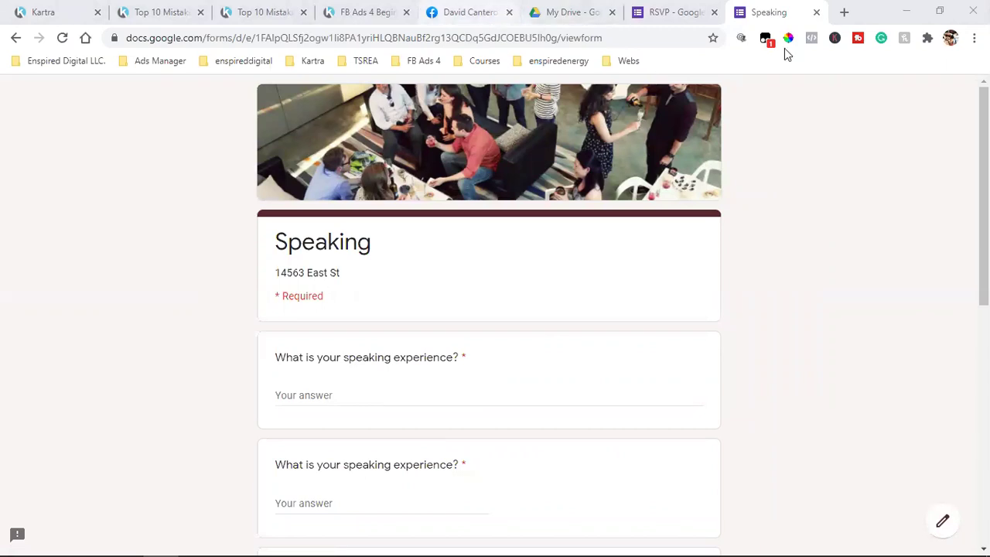
click(831, 17)
click(844, 12)
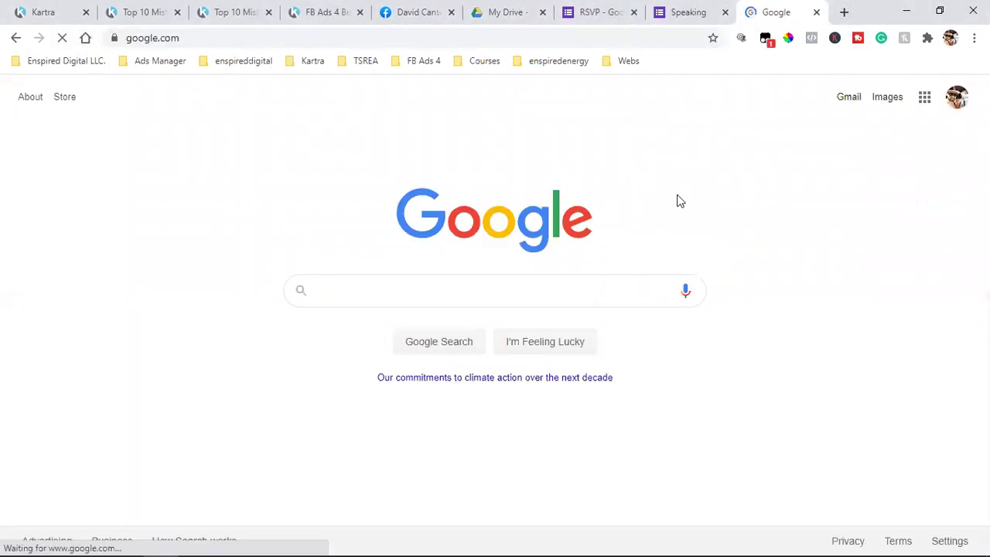
Close the Speaking and RSVP form tabs and go to Google Drive from the apps grid
click(957, 97)
click(725, 13)
click(633, 12)
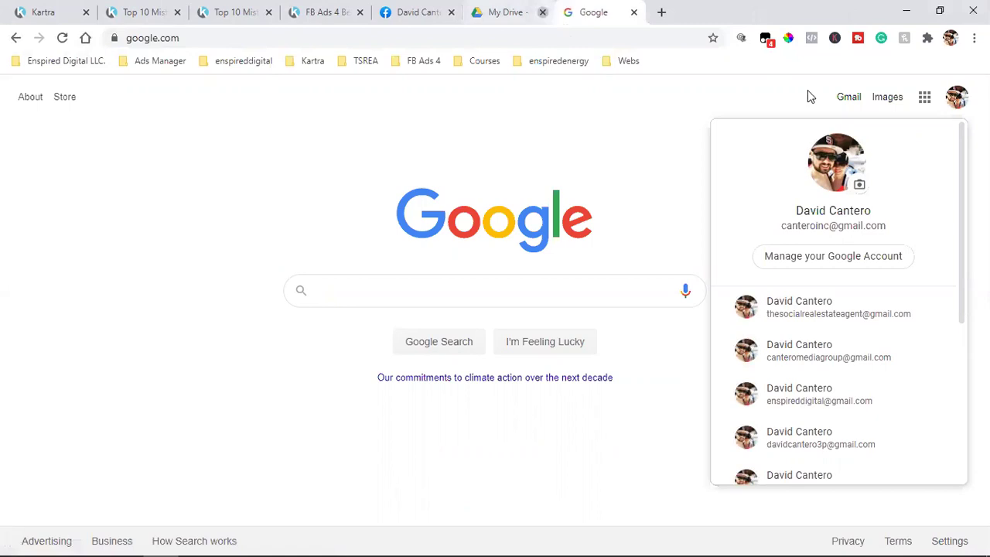
click(925, 100)
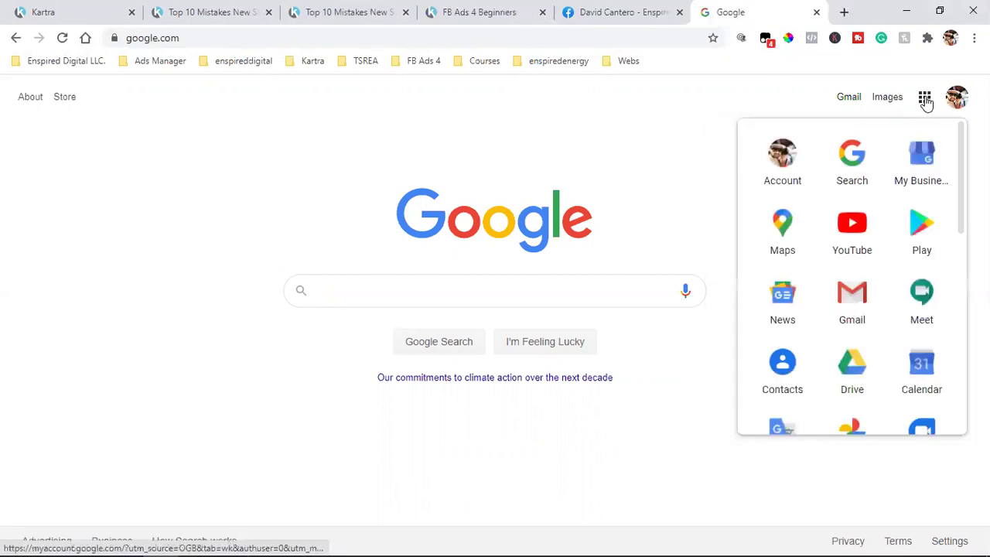
click(855, 376)
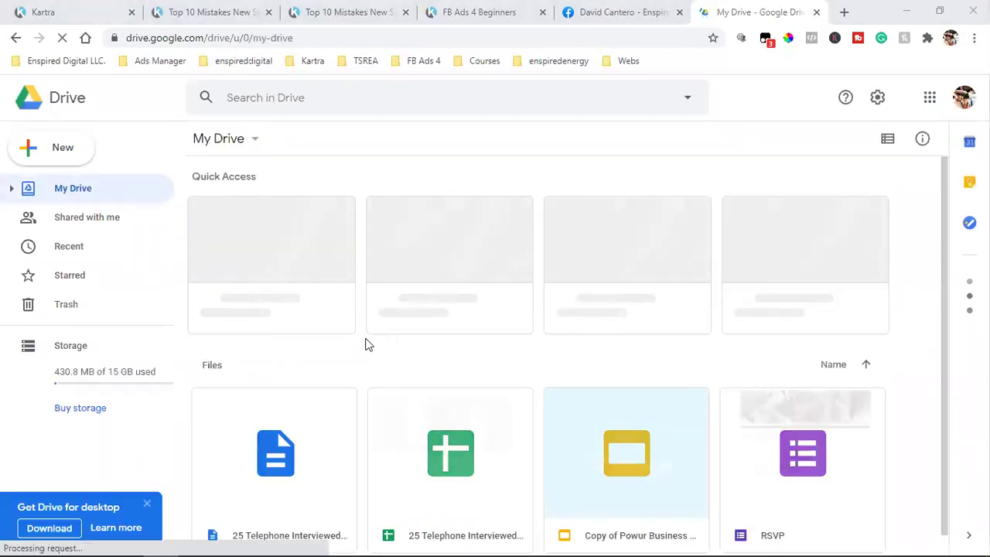
Create a blank Google form from Drive's New menu, then switch back to My Drive
click(66, 152)
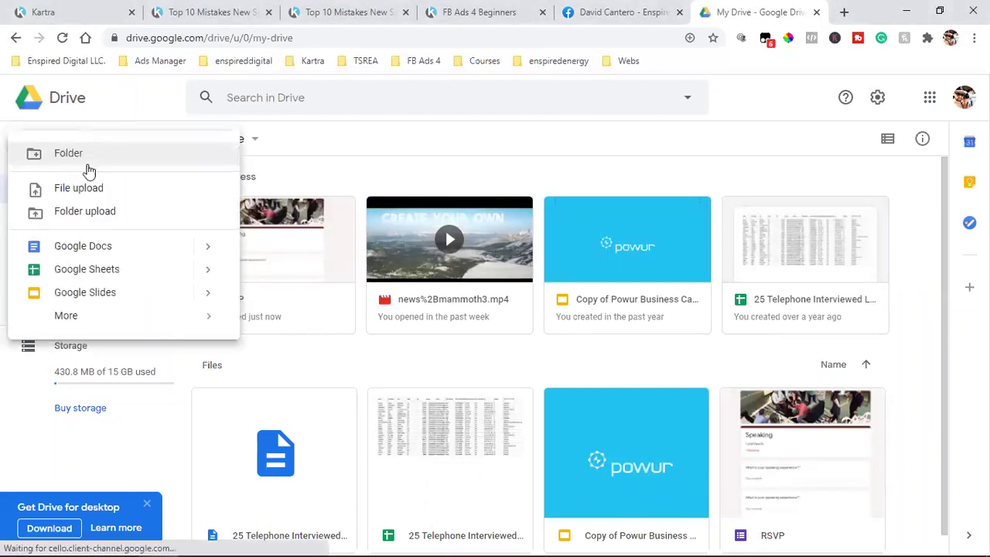
mouse_move(83, 325)
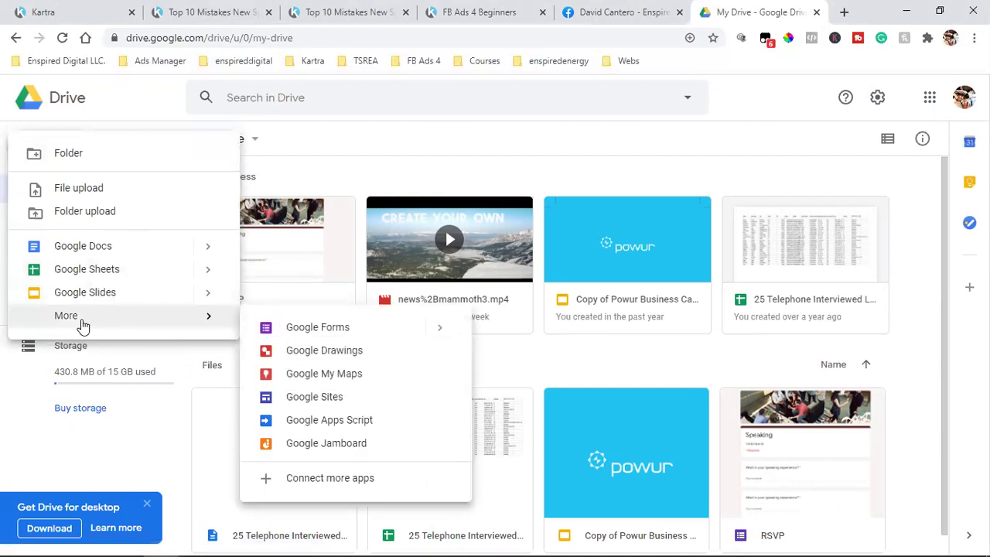
click(331, 329)
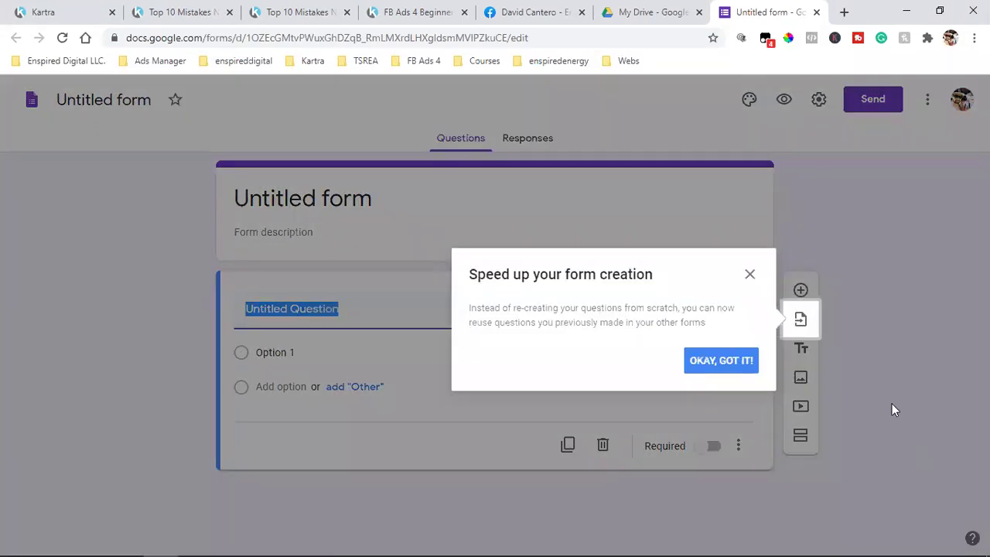
click(727, 366)
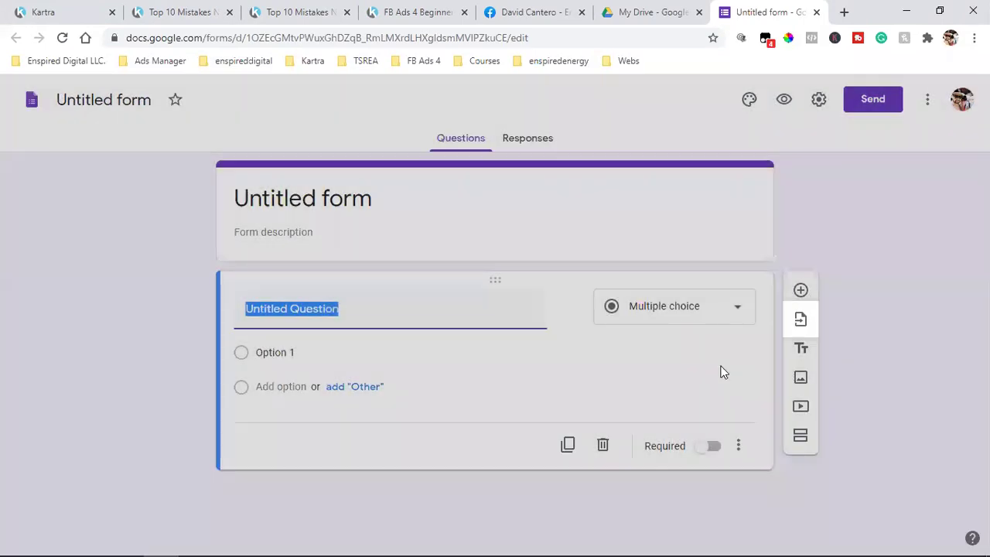
click(646, 12)
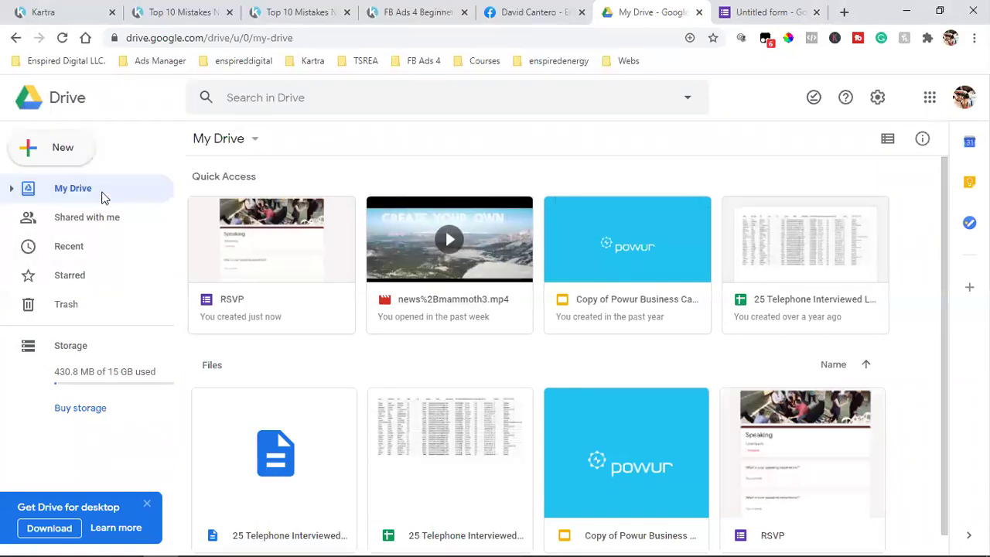
Start a form from the RSVP template and close the My Drive, Untitled form and Kartra tabs
click(58, 147)
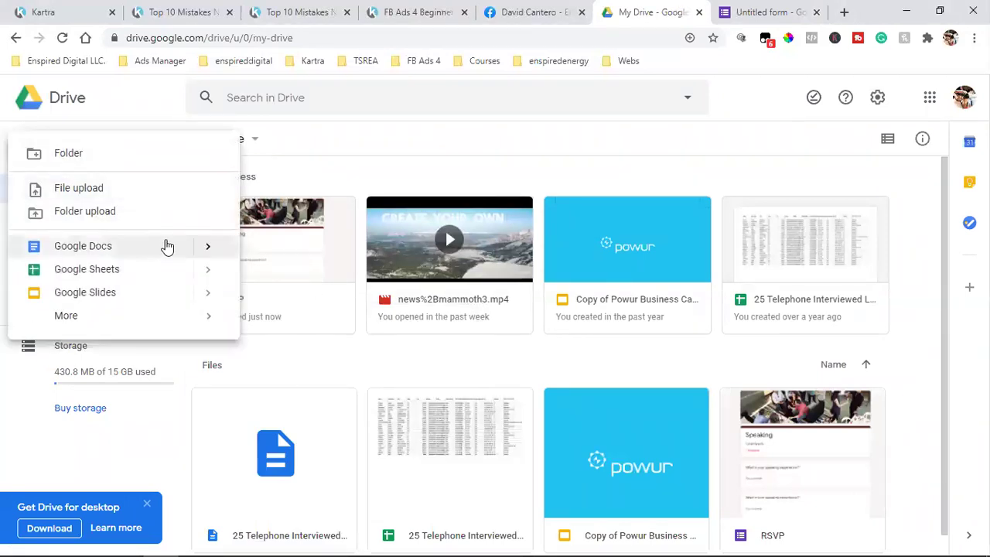
mouse_move(210, 247)
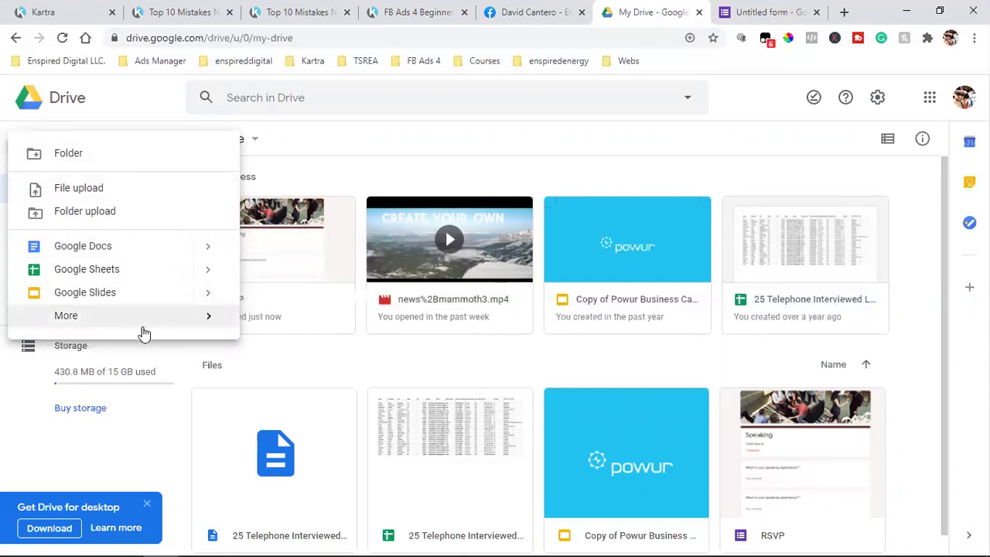
mouse_move(139, 318)
mouse_move(443, 331)
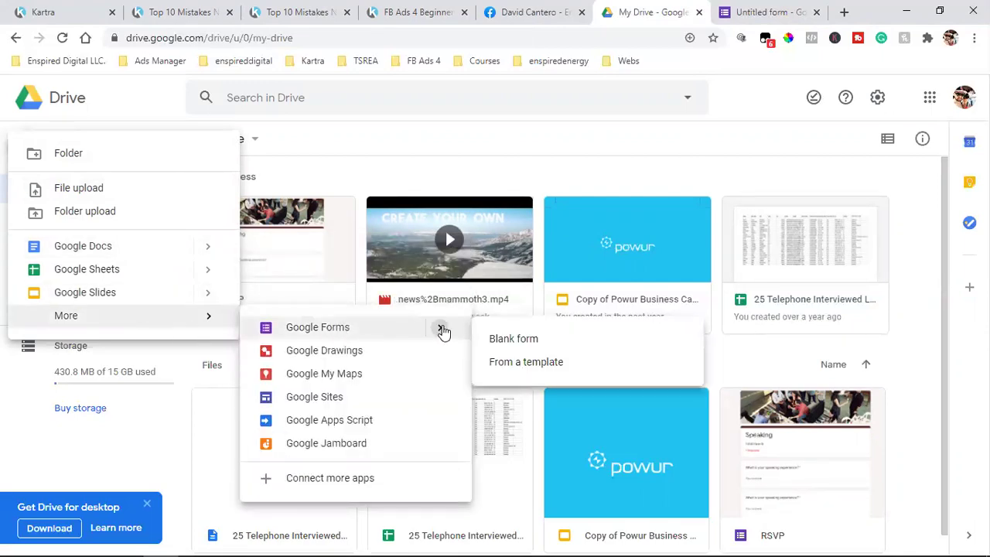
click(546, 364)
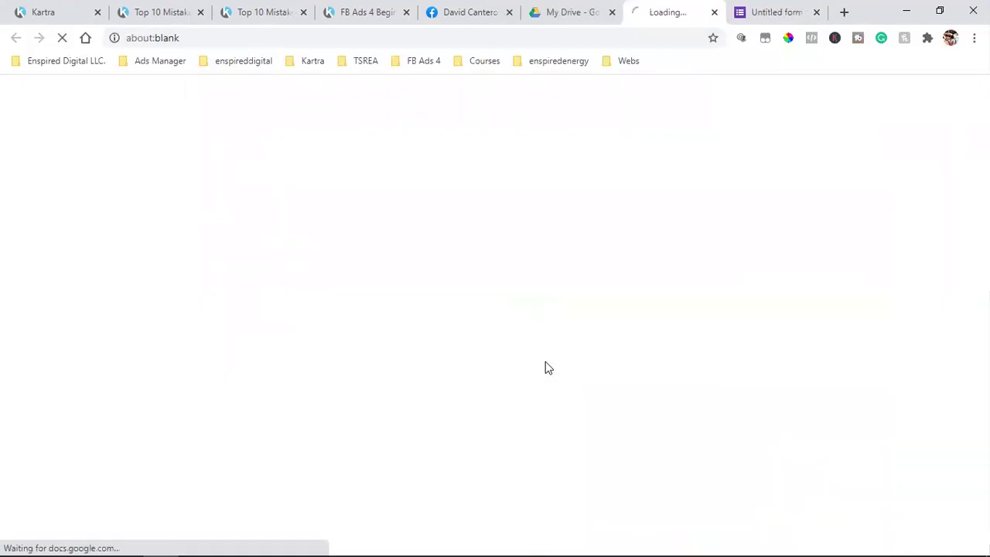
click(611, 12)
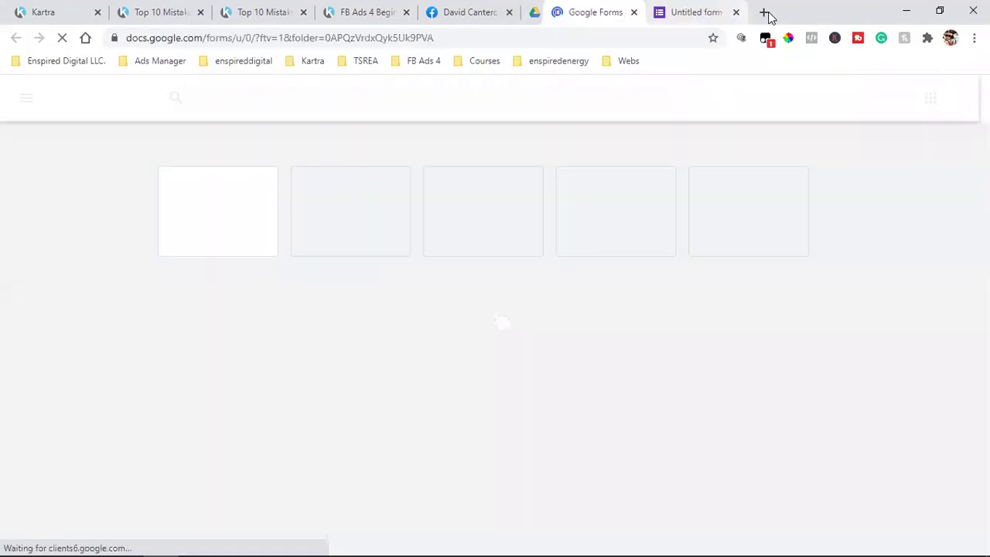
click(713, 13)
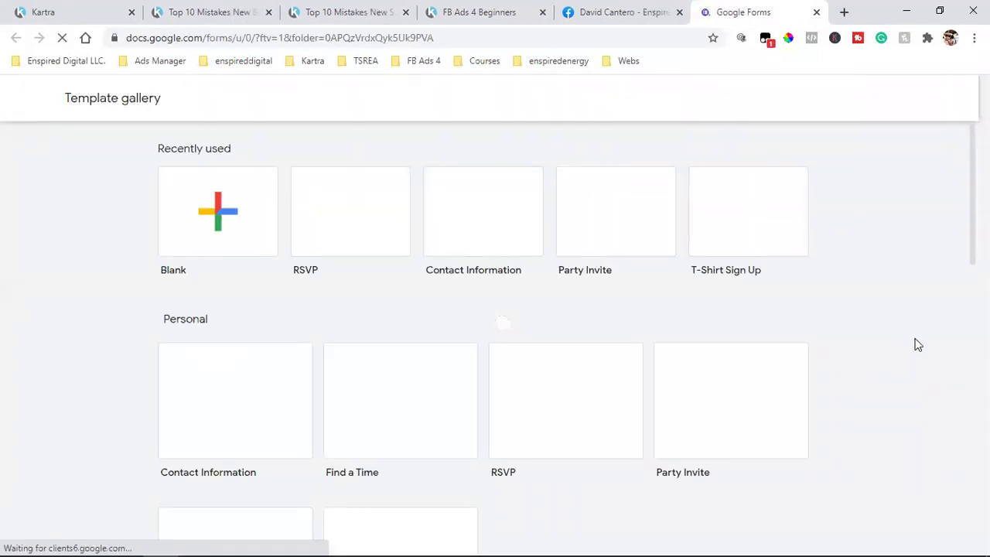
click(573, 394)
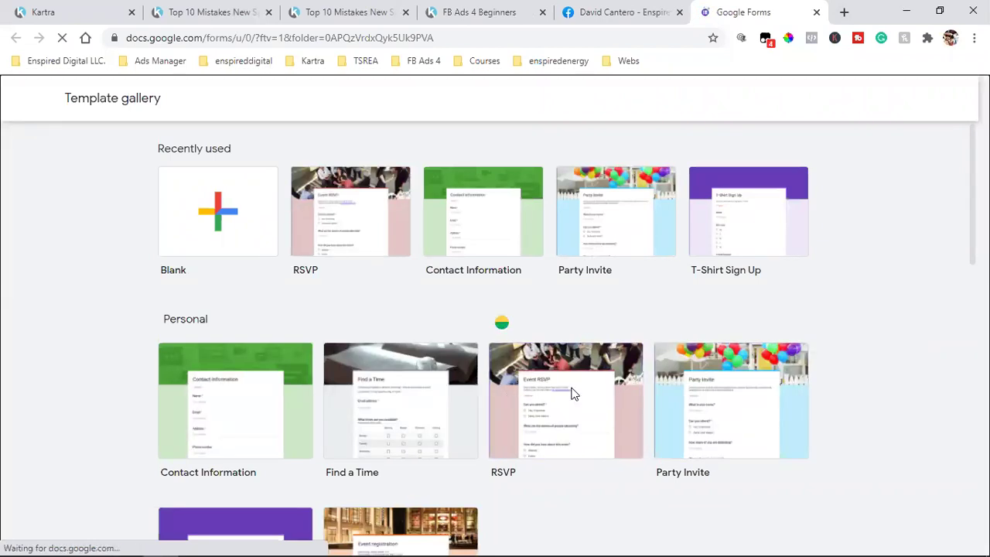
click(406, 13)
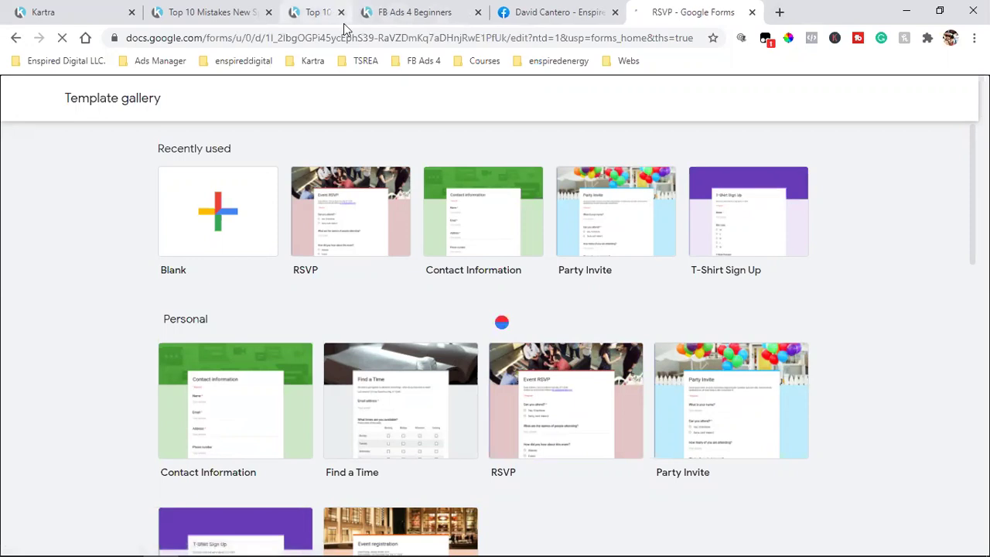
Close the last Kartra tab, set the RSVP theme colour to cyan, and open the header images
click(269, 13)
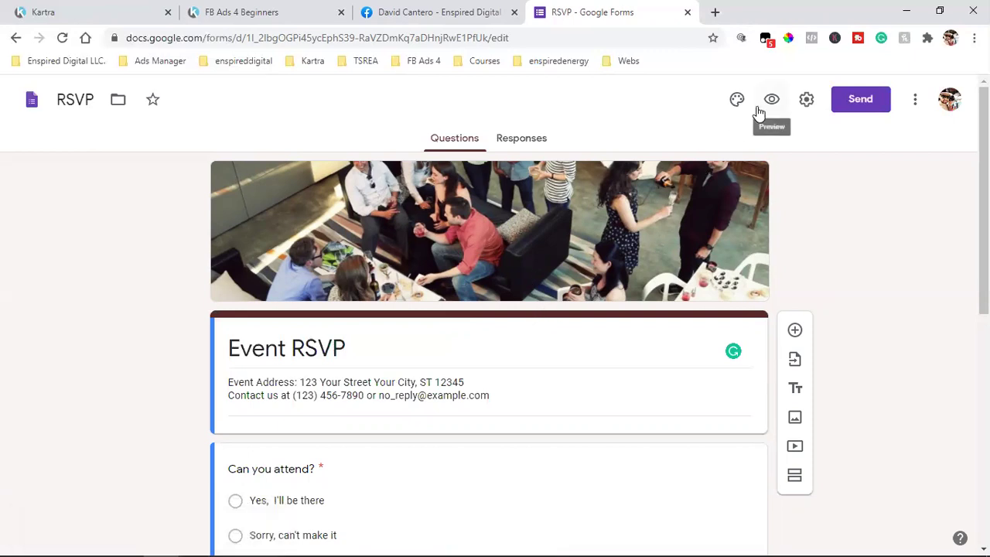
click(734, 103)
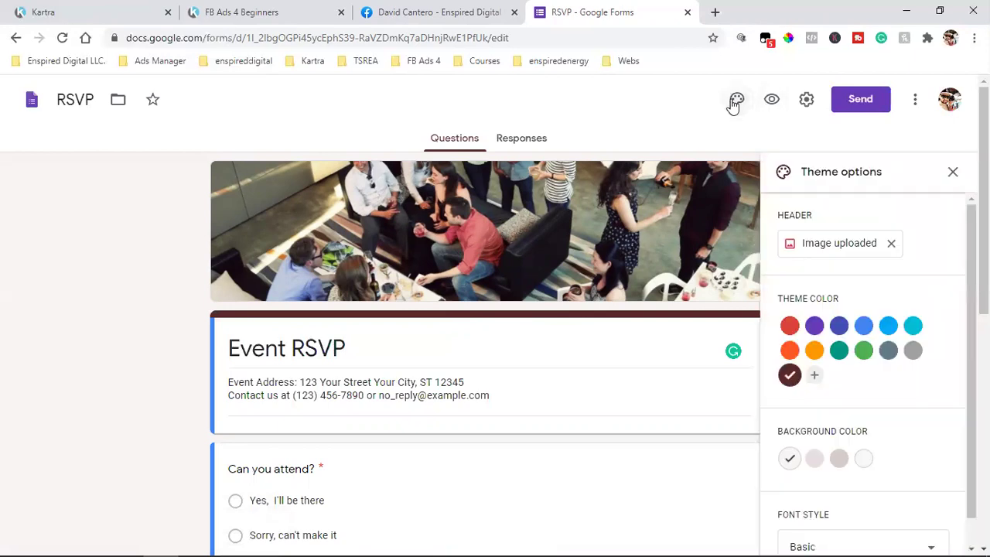
click(814, 327)
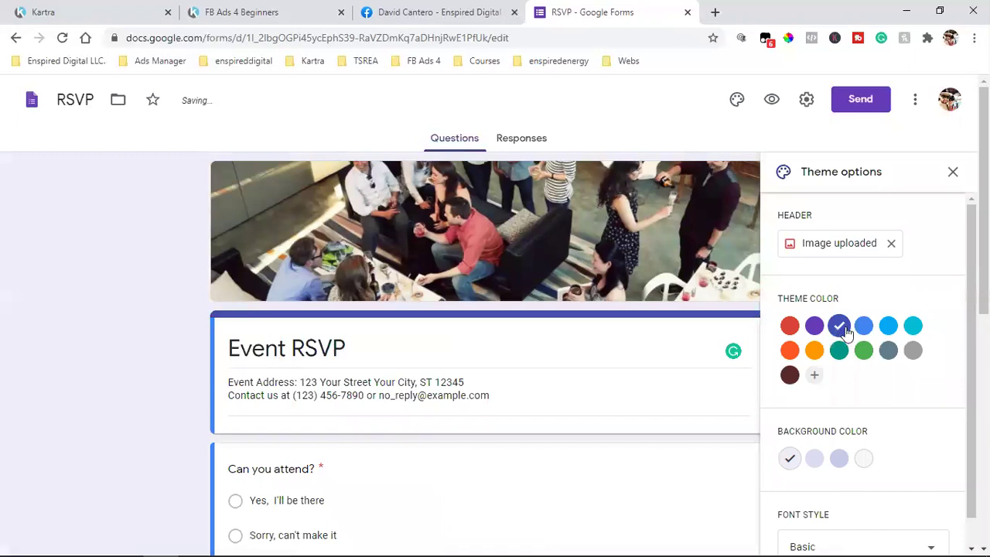
click(863, 327)
click(913, 326)
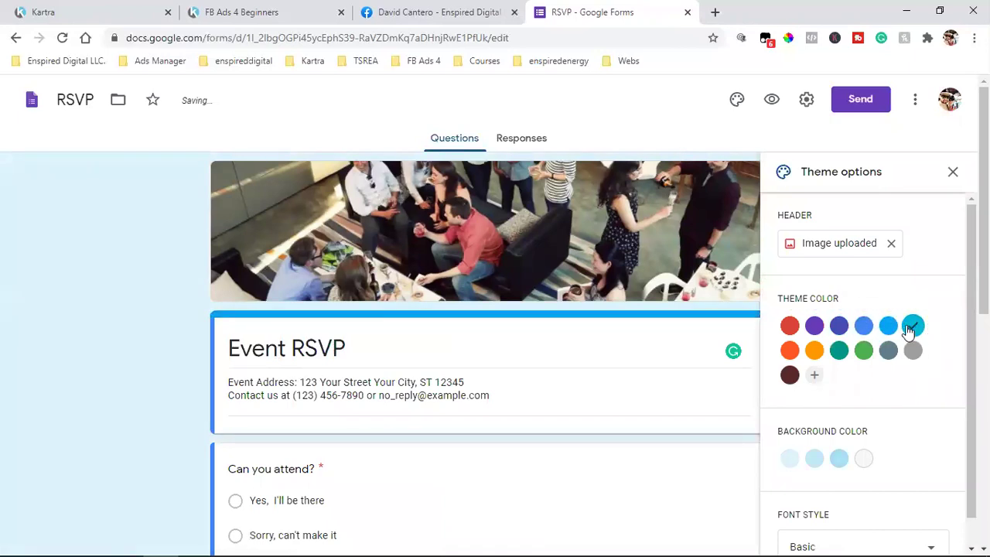
click(839, 242)
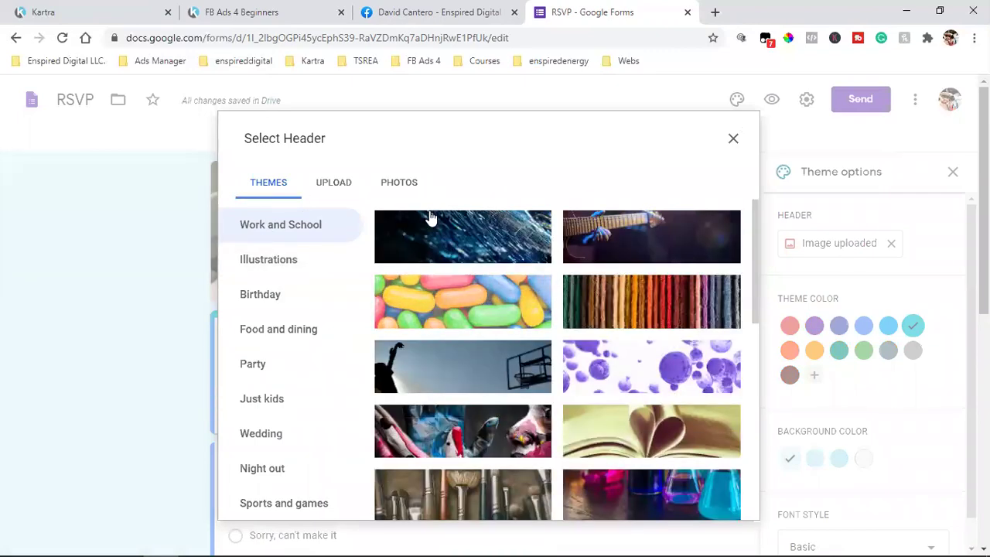
Set the header to the blue tech-fibre image from the Work and School themes
click(336, 189)
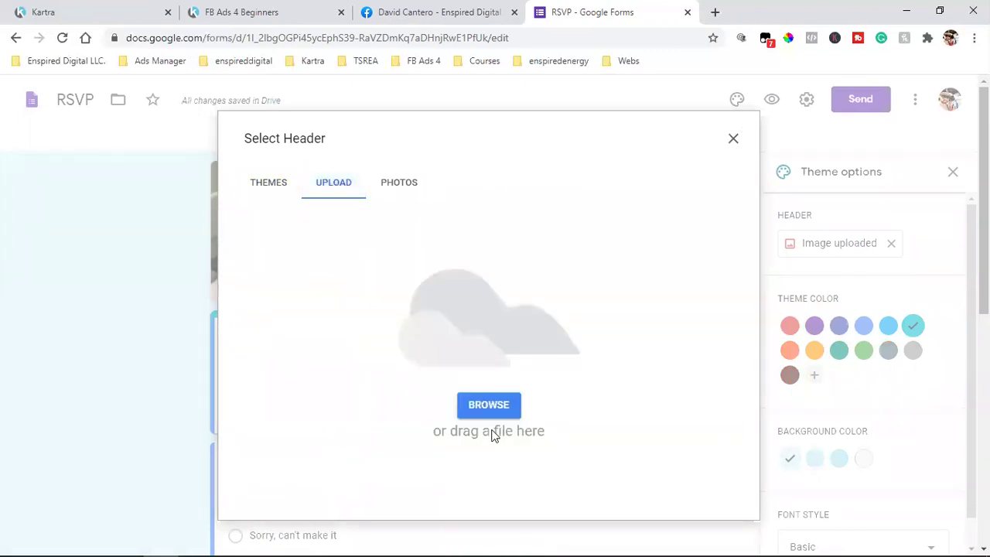
click(272, 192)
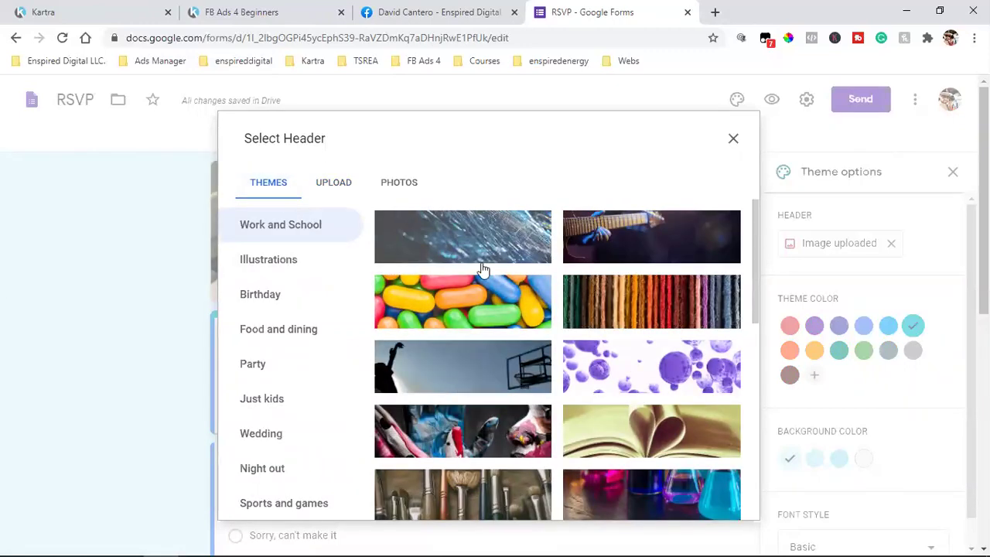
click(480, 260)
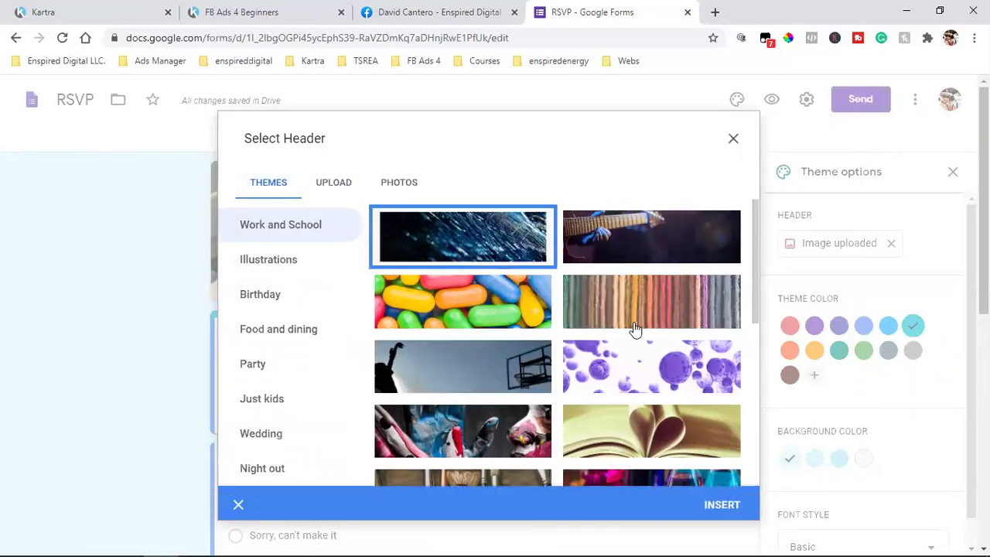
click(733, 141)
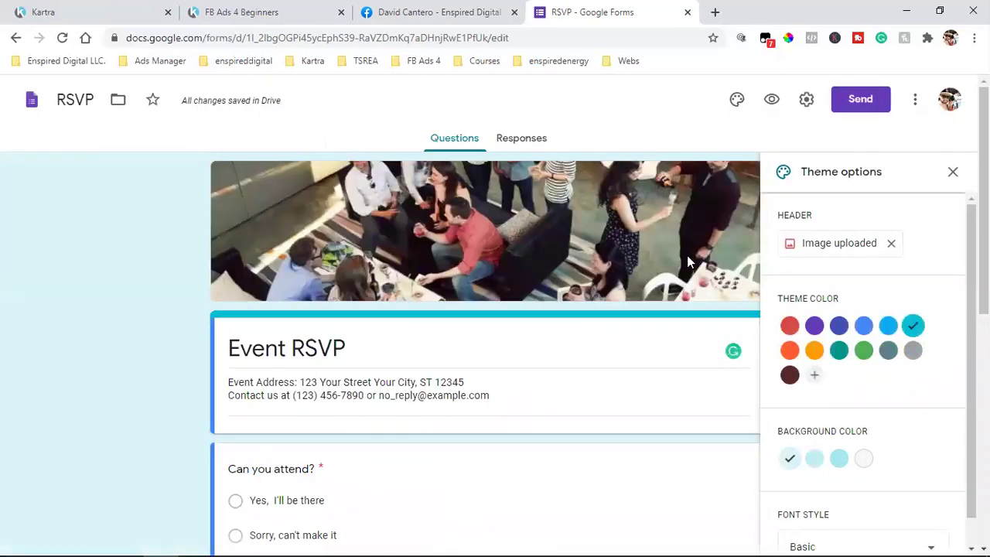
click(839, 259)
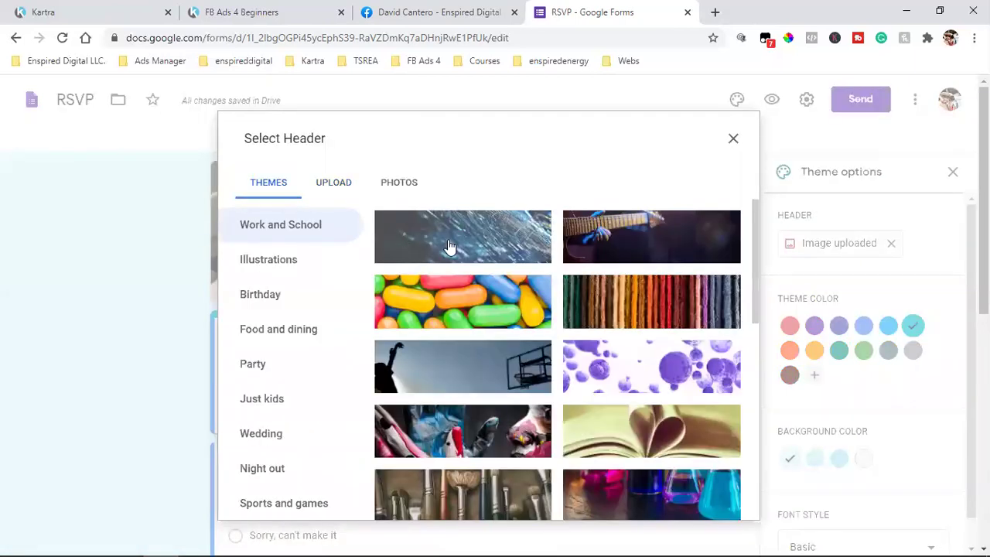
click(499, 245)
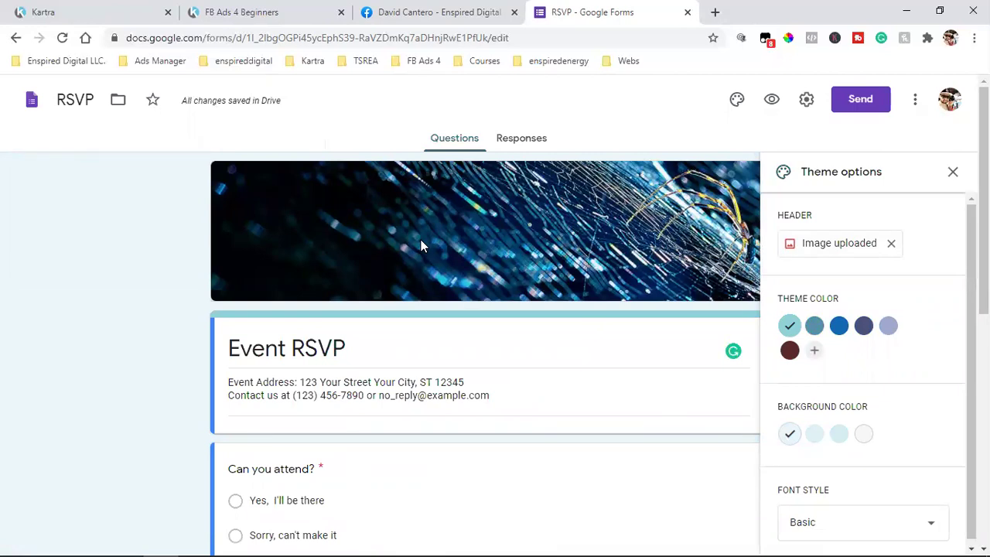
Change the form's font style to Playful and reopen the header picker
scroll(935, 399, down, 1)
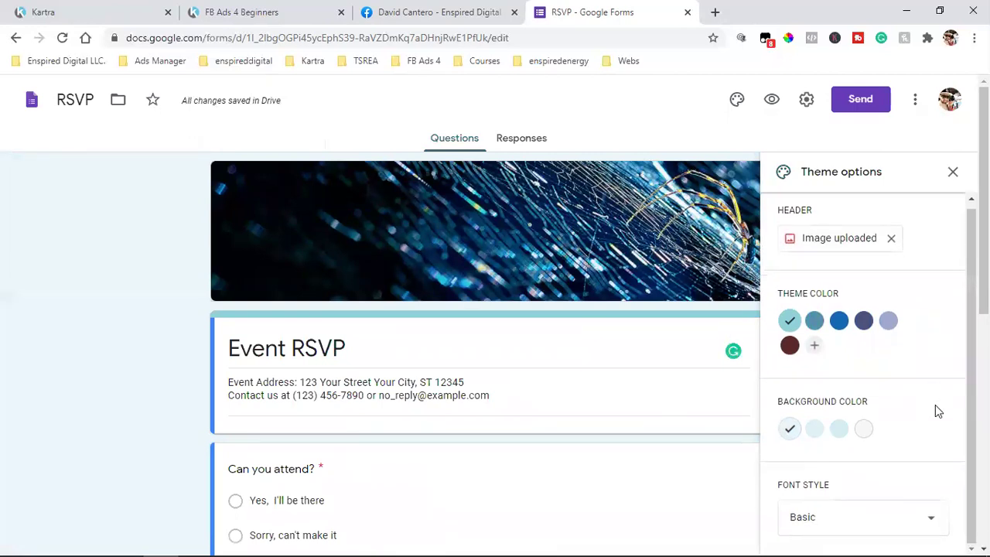
click(840, 528)
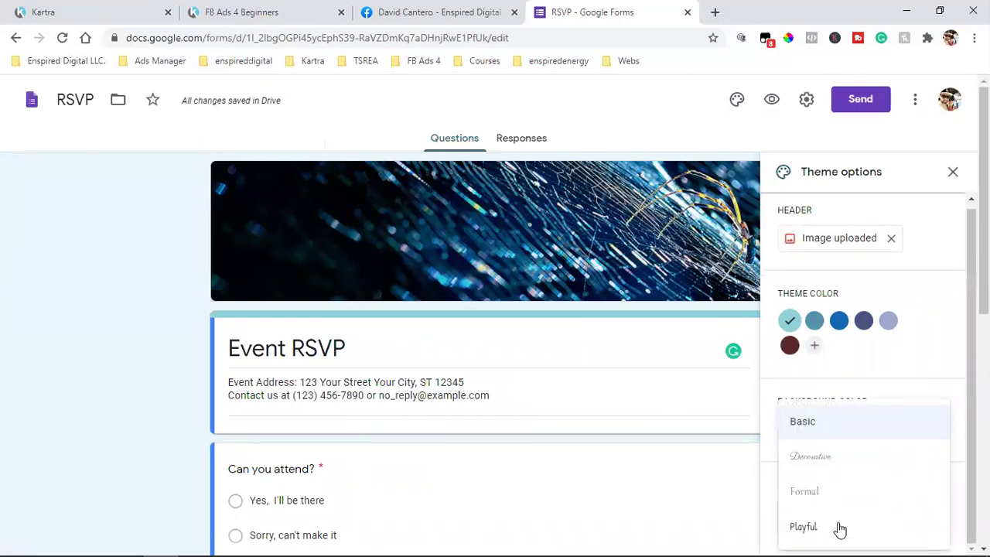
click(800, 530)
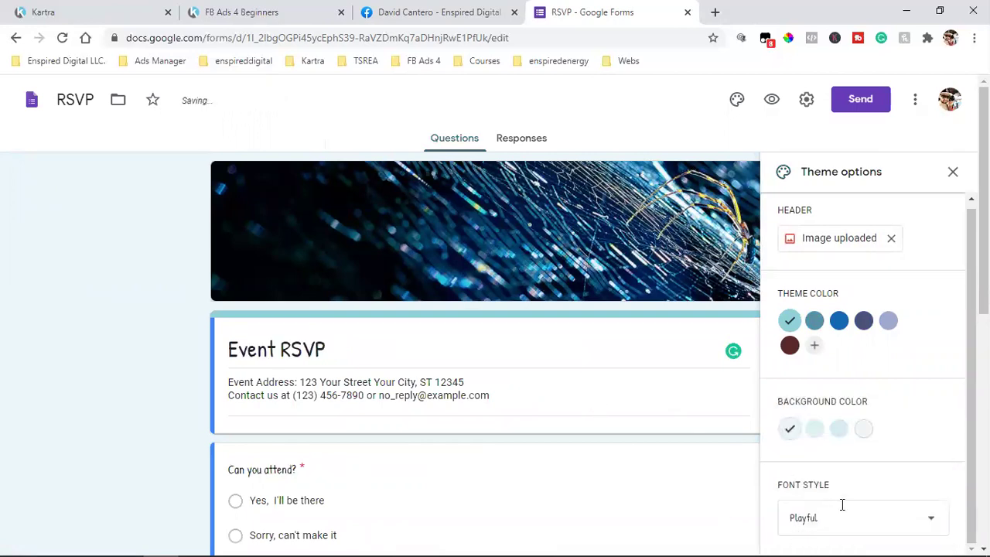
scroll(618, 340, down, 3)
scroll(586, 294, up, 3)
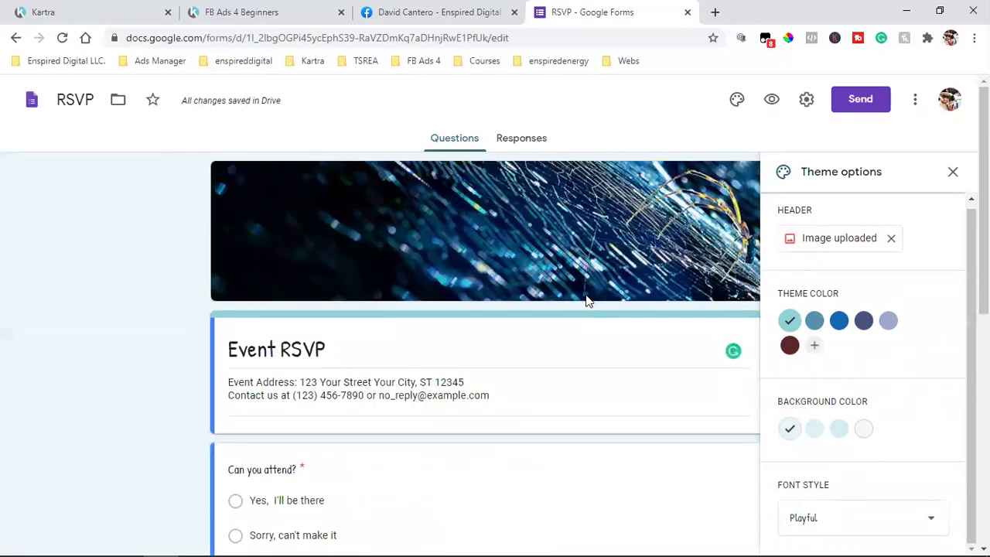
click(843, 236)
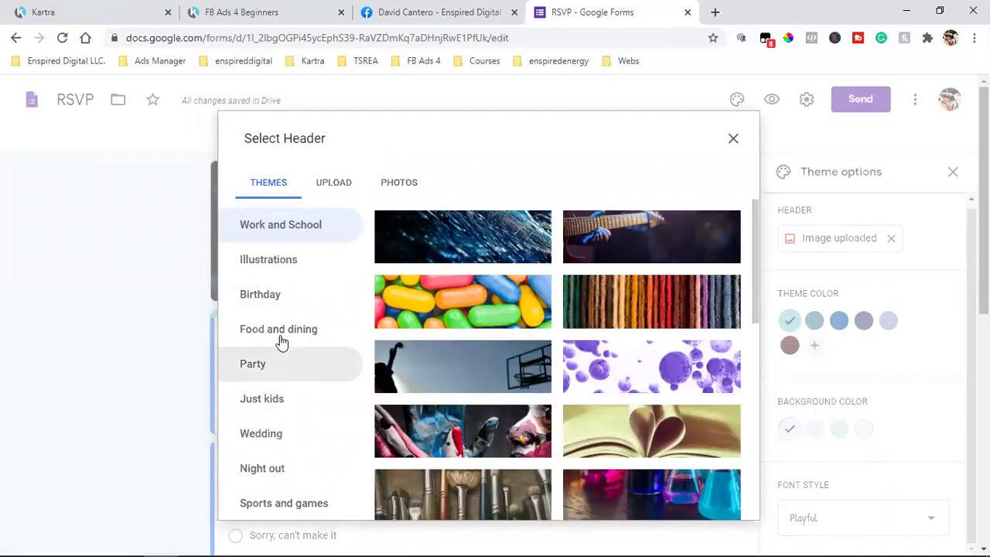
Browse Illustrations, Birthday, Food and dining, Party themes and a car photo, then close without inserting
click(285, 262)
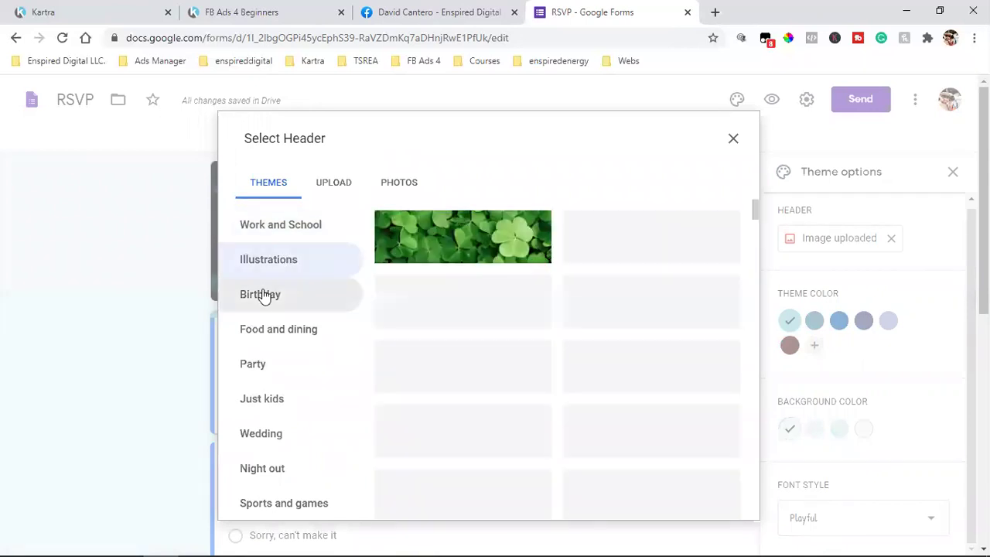
click(264, 296)
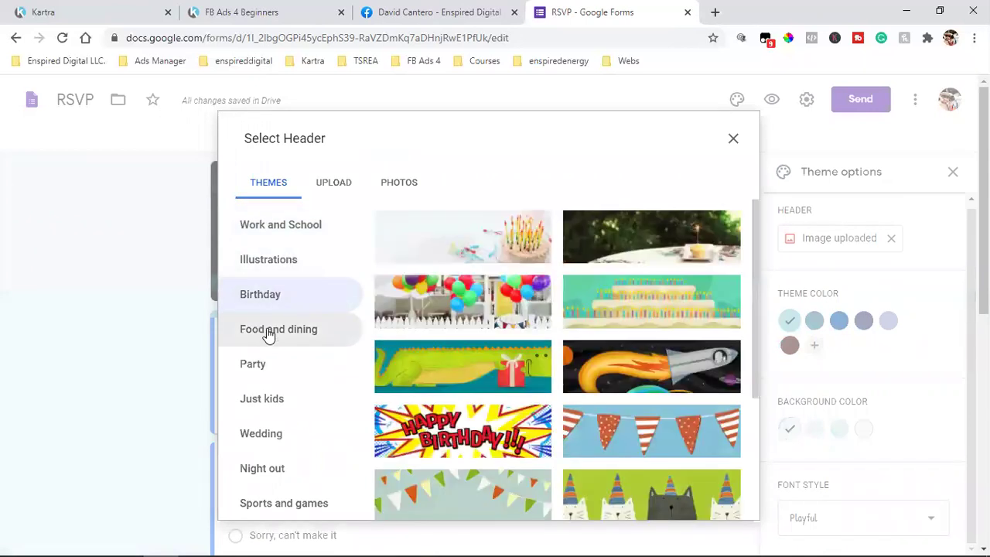
click(267, 334)
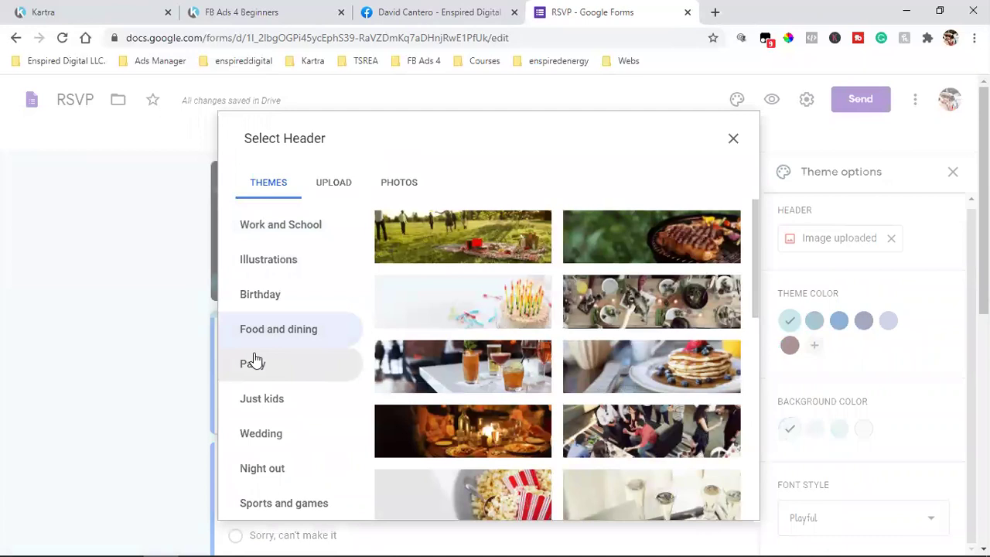
click(254, 361)
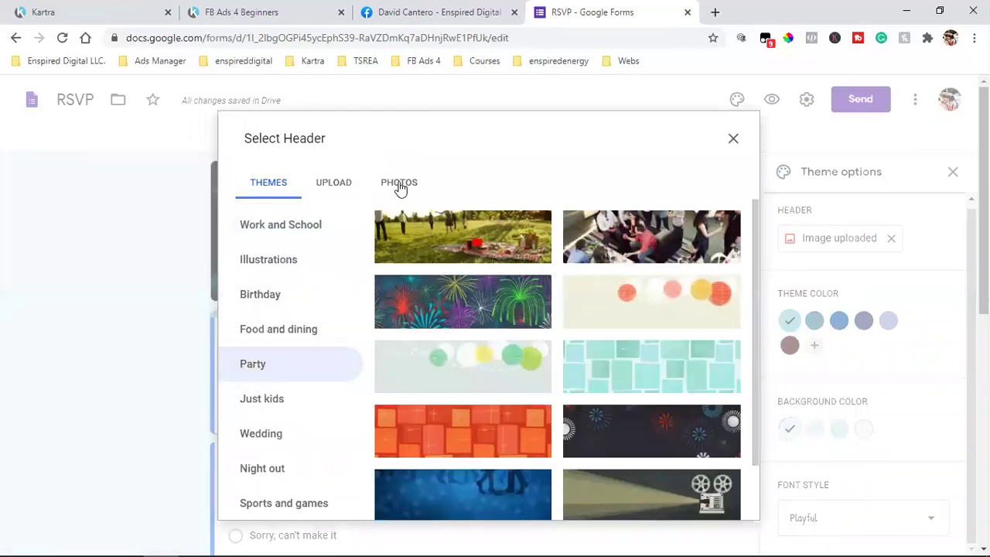
click(399, 186)
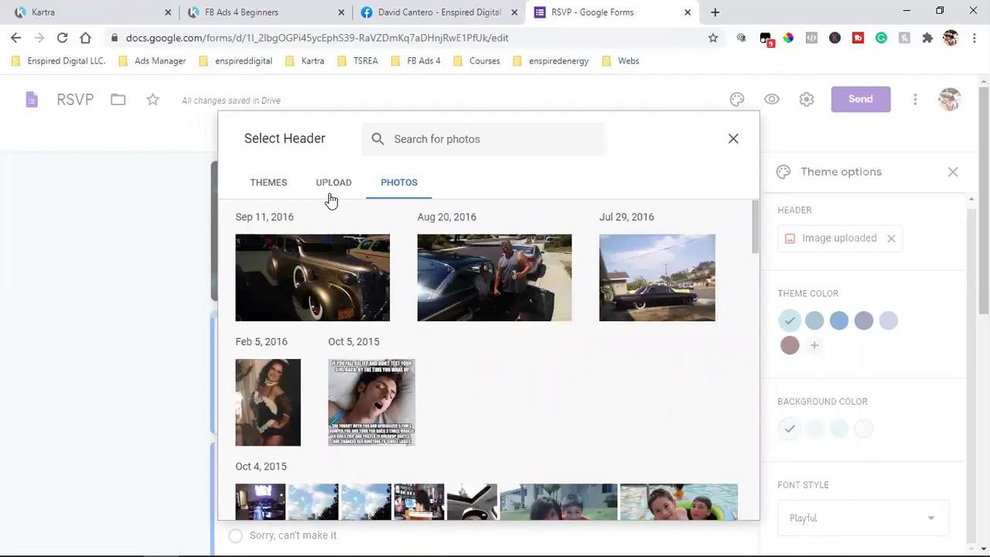
click(636, 307)
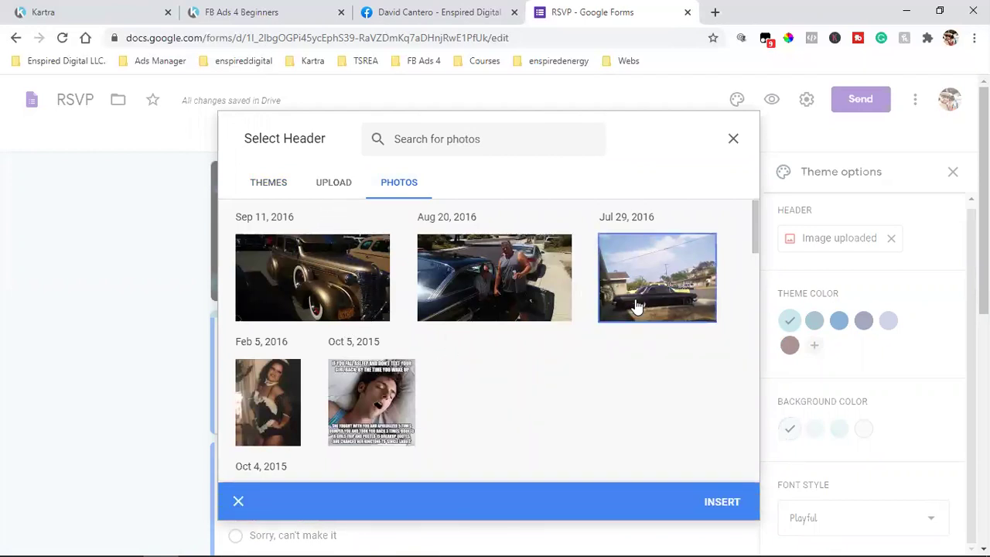
double_click(673, 305)
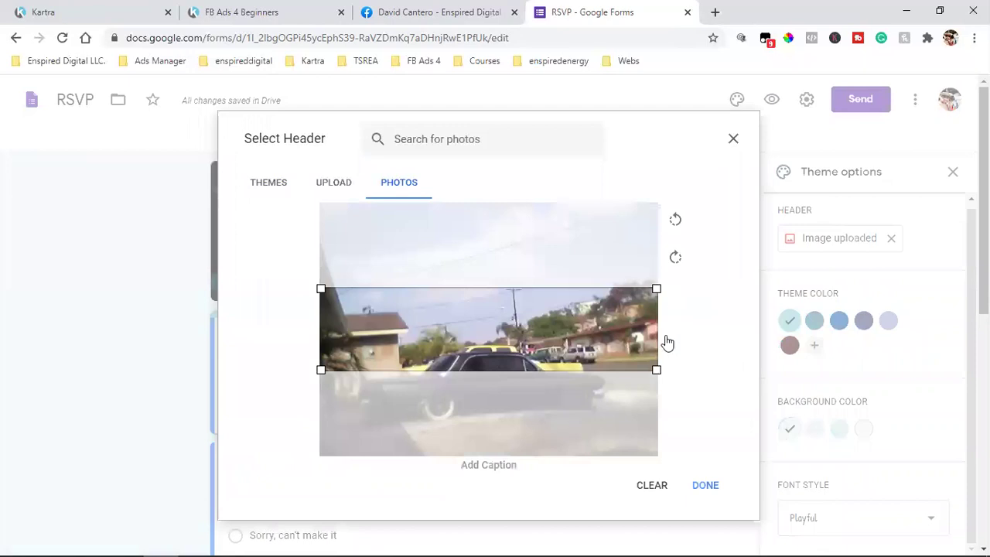
drag(551, 362, 546, 389)
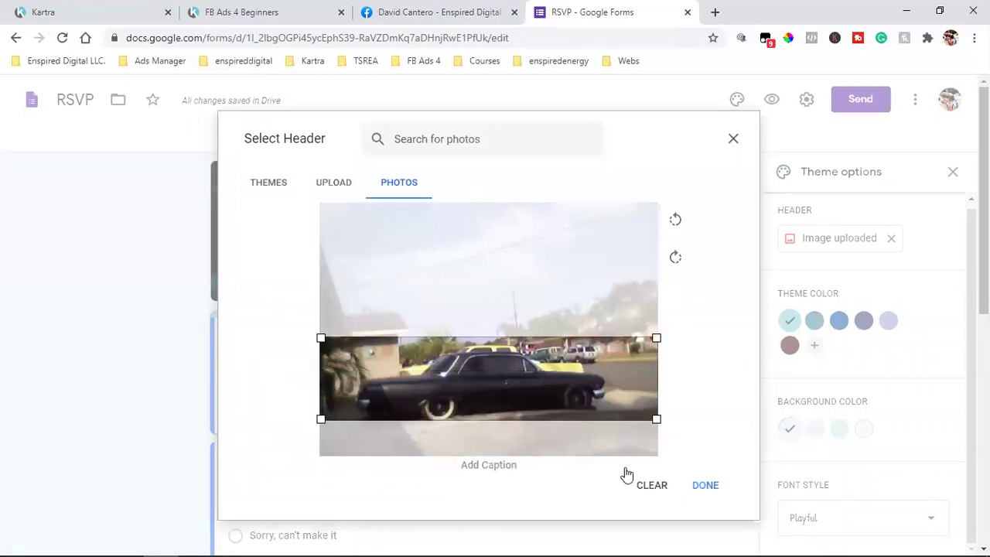
click(732, 140)
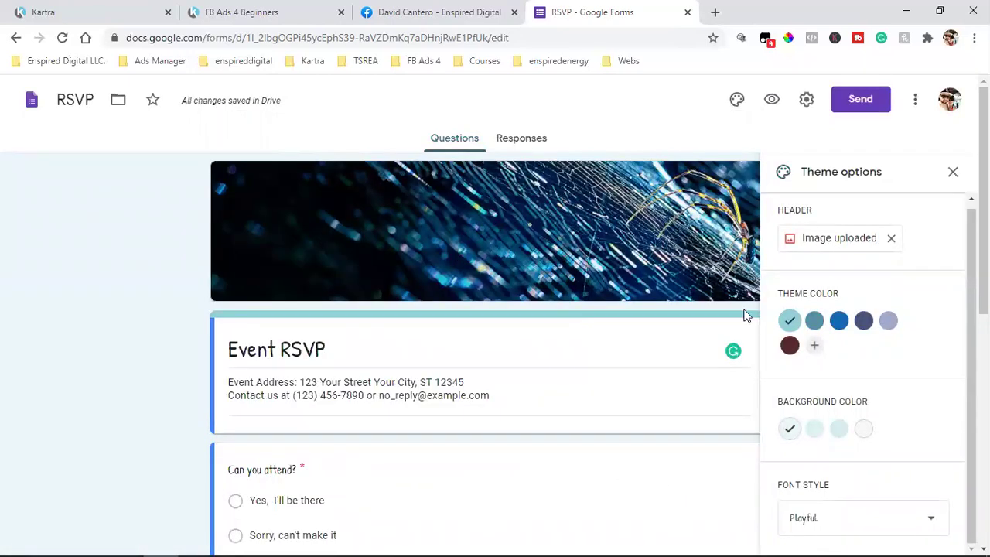
Change the 'Can you attend?' question type to Dropdown
scroll(648, 349, down, 2)
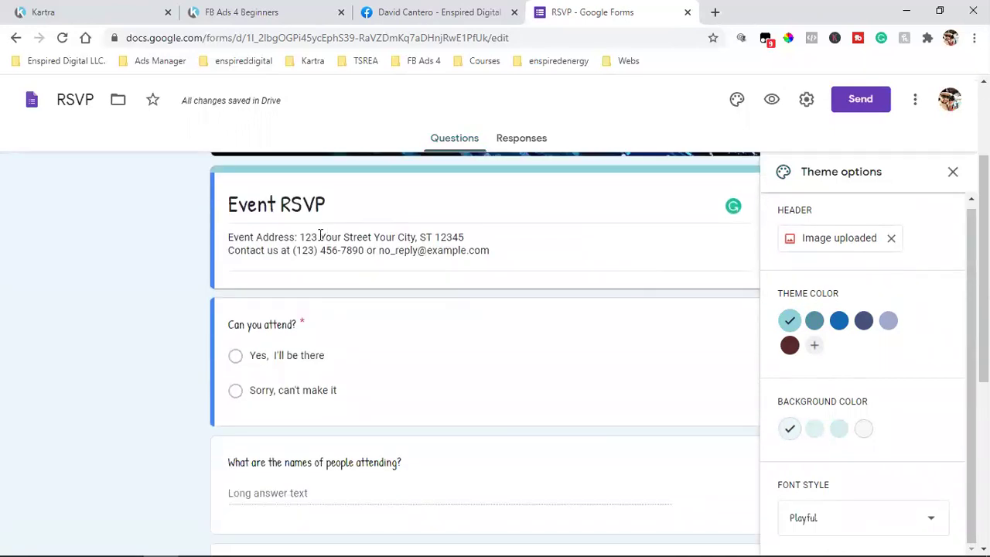
click(269, 325)
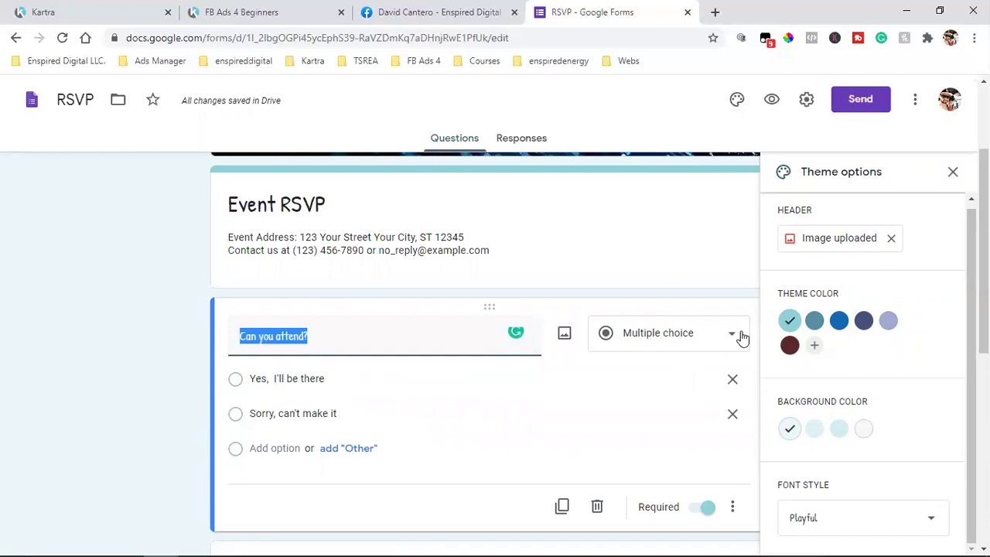
click(666, 334)
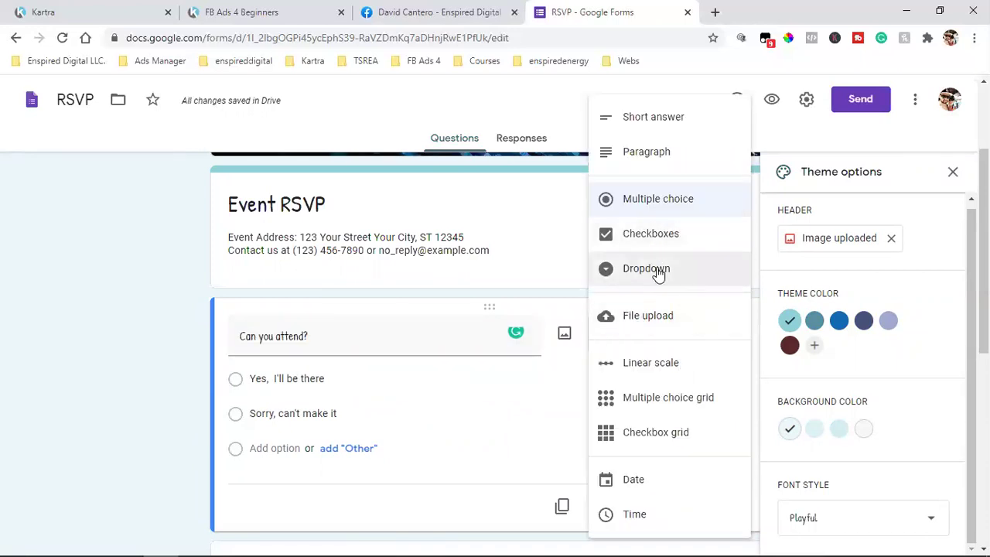
click(657, 269)
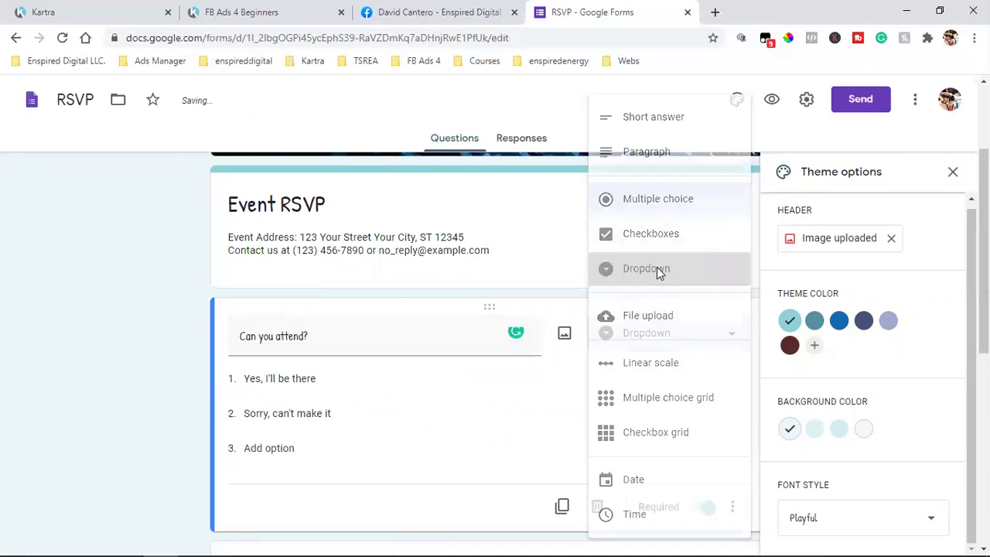
click(297, 378)
click(596, 267)
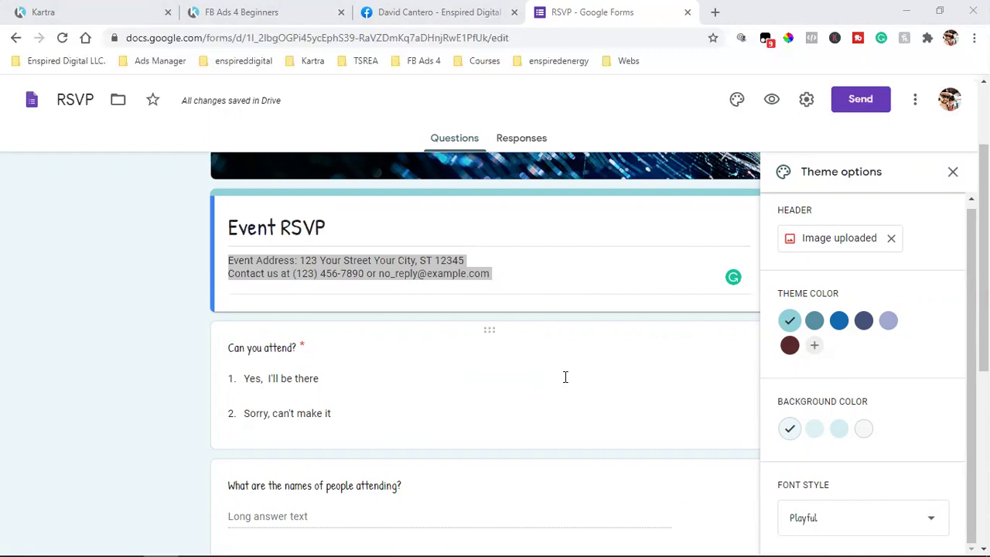
Scroll to the top and close the Theme options panel
scroll(566, 377, up, 2)
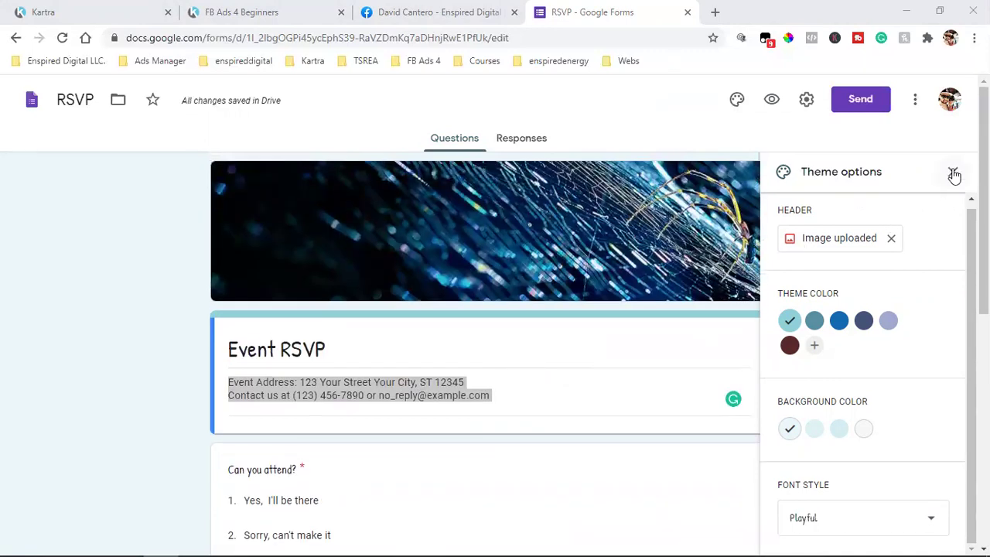
click(954, 173)
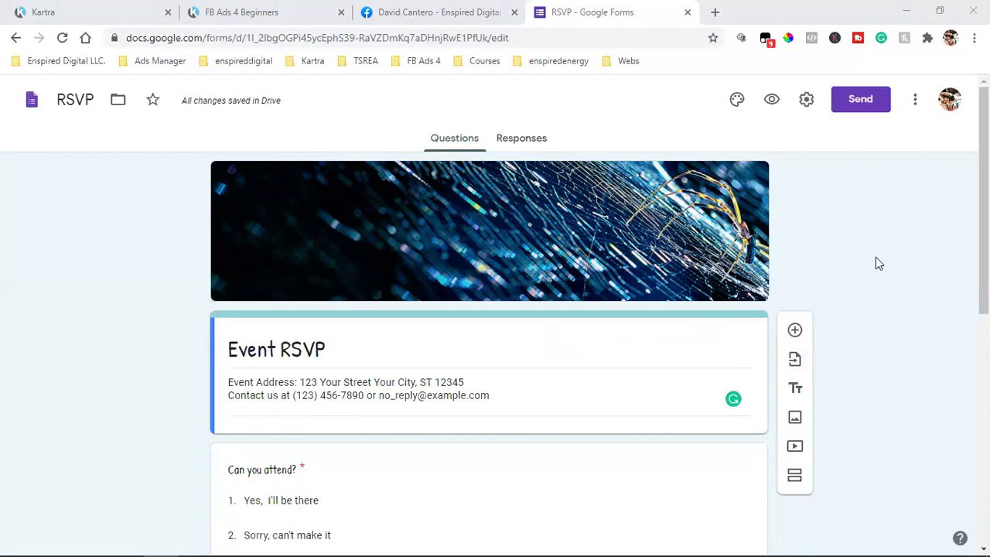
Select the existing Event RSVP description text so it can be replaced
triple_click(350, 390)
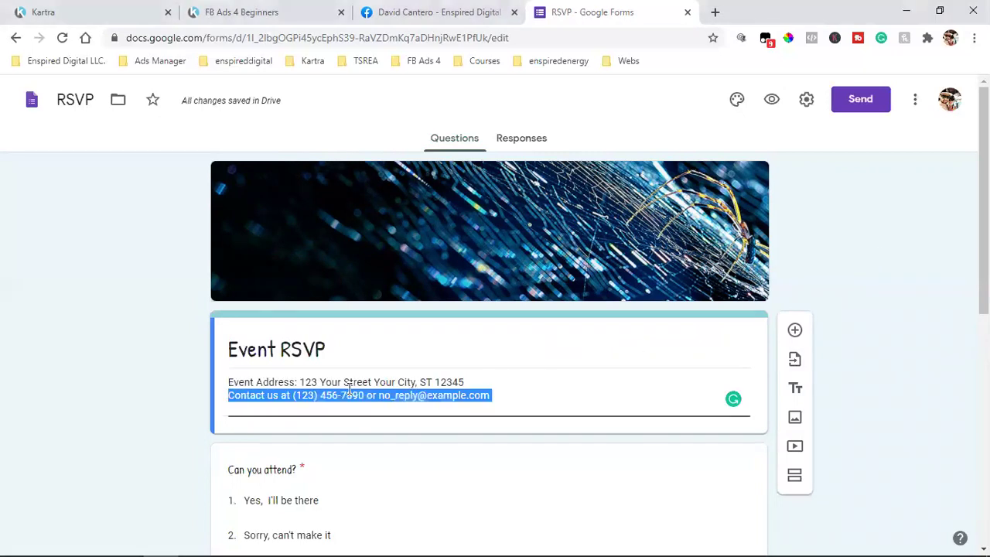
triple_click(360, 382)
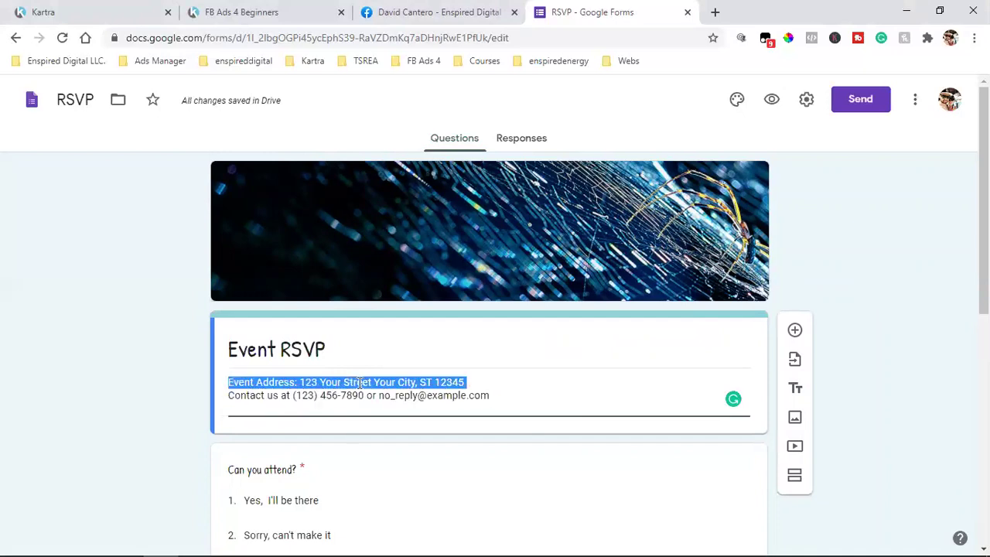
click(872, 305)
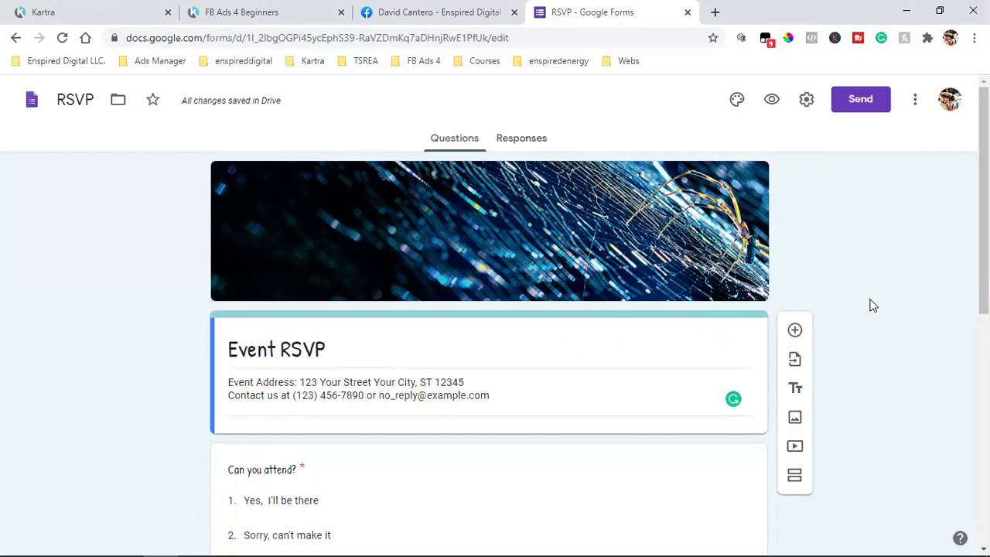
triple_click(353, 386)
double_click(354, 382)
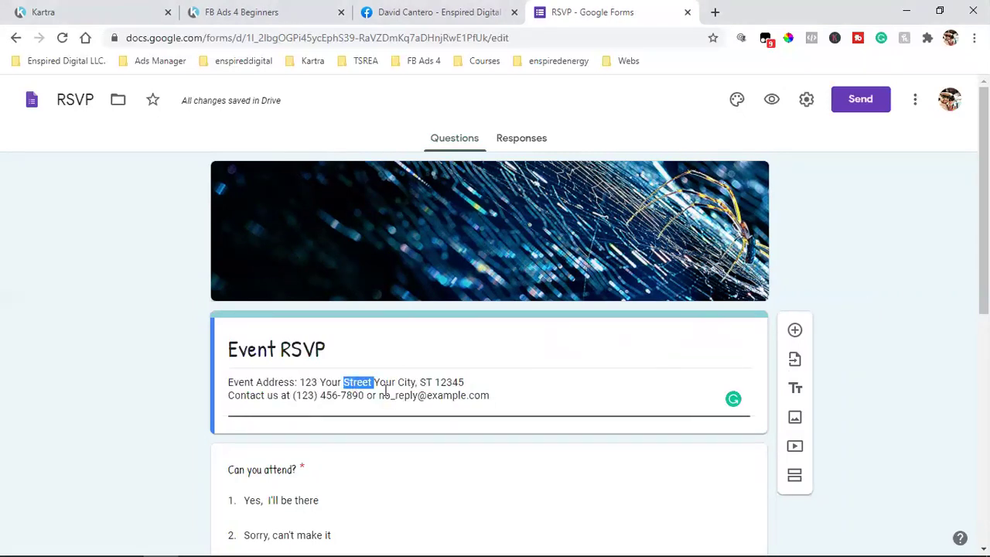
drag(491, 398, 206, 378)
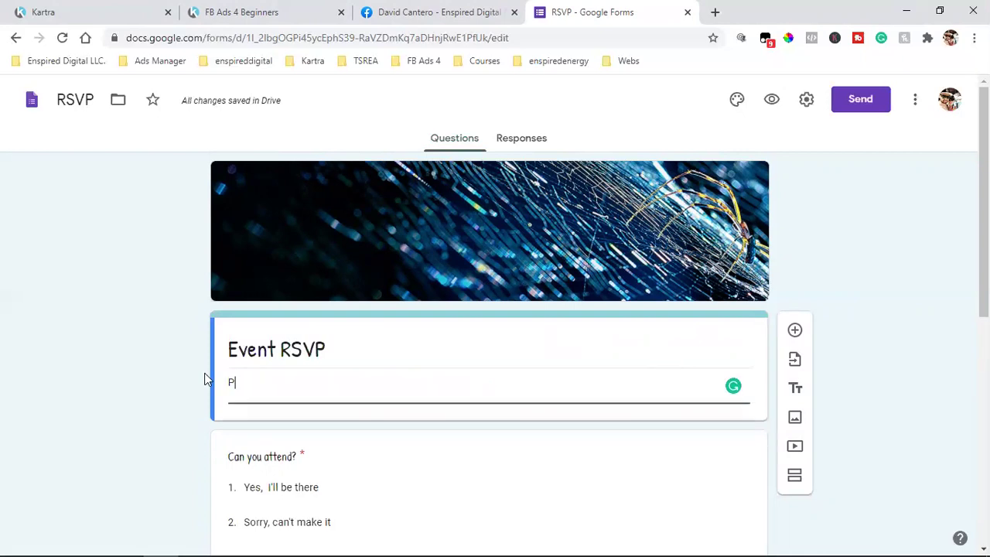
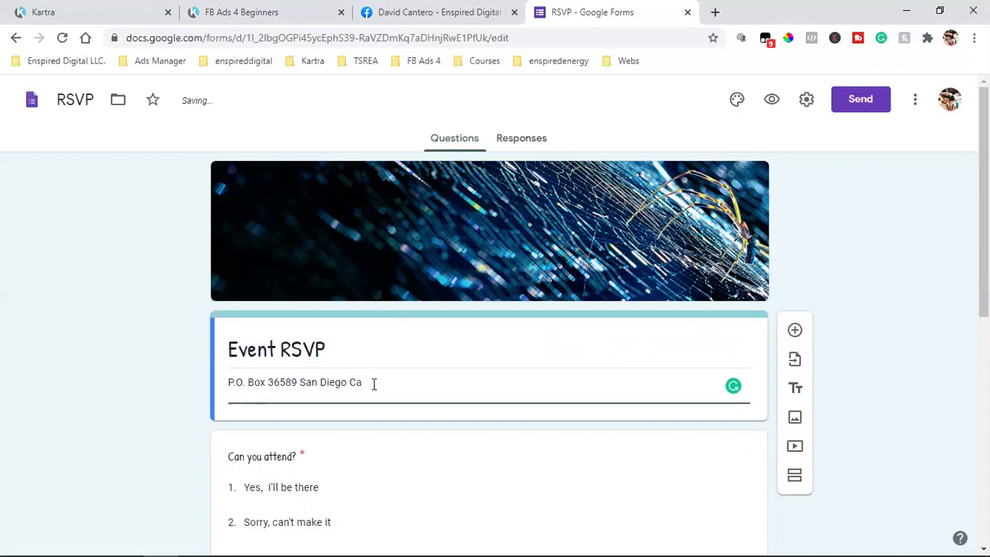
Type a P.O. box address on the first line and a street address on the second
key(Return)
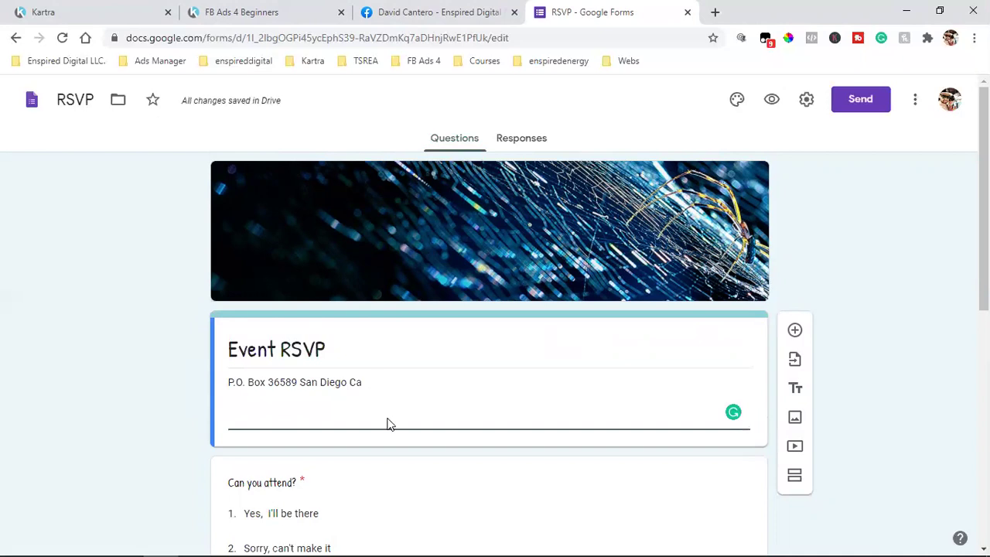
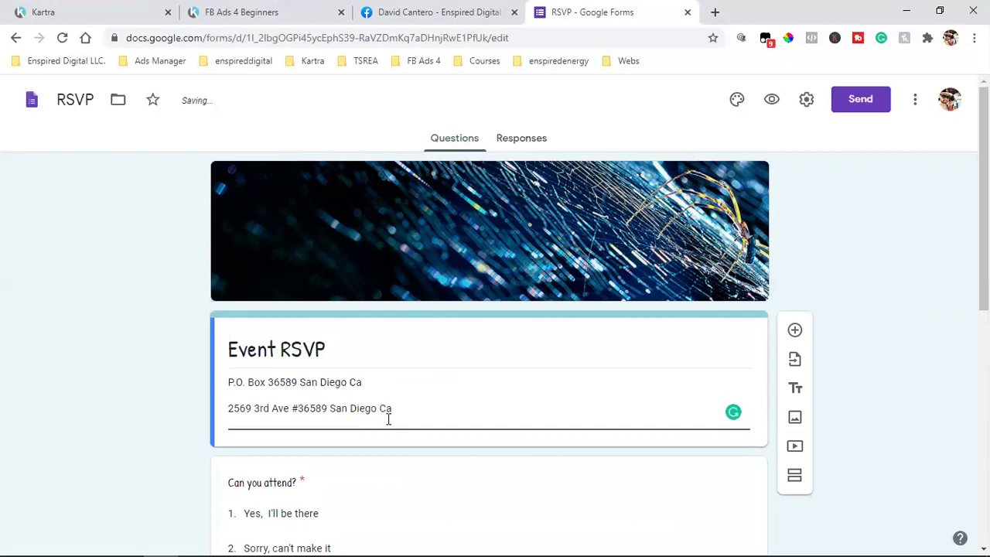
key(Return)
Try selecting parts of the two address lines, then clear the selection
triple_click(298, 413)
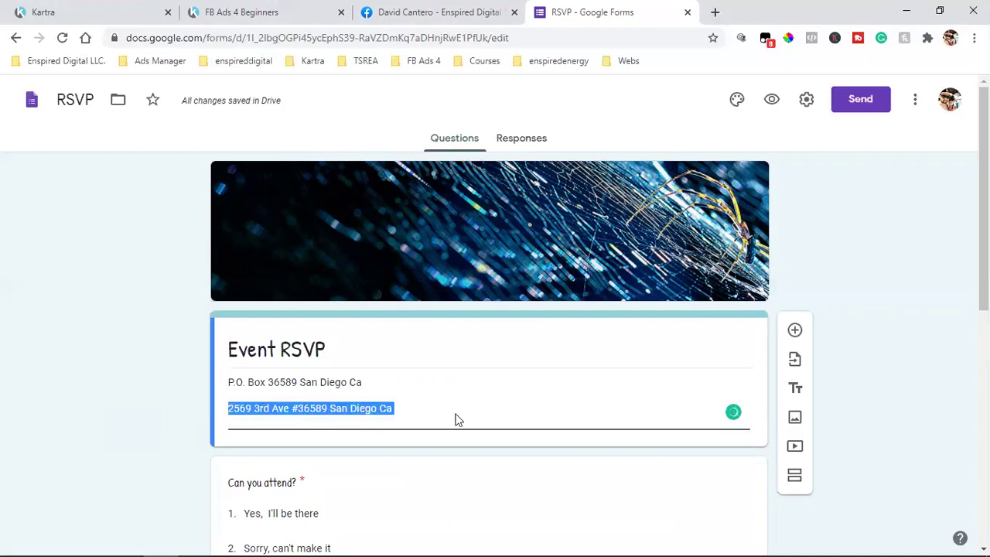
click(303, 409)
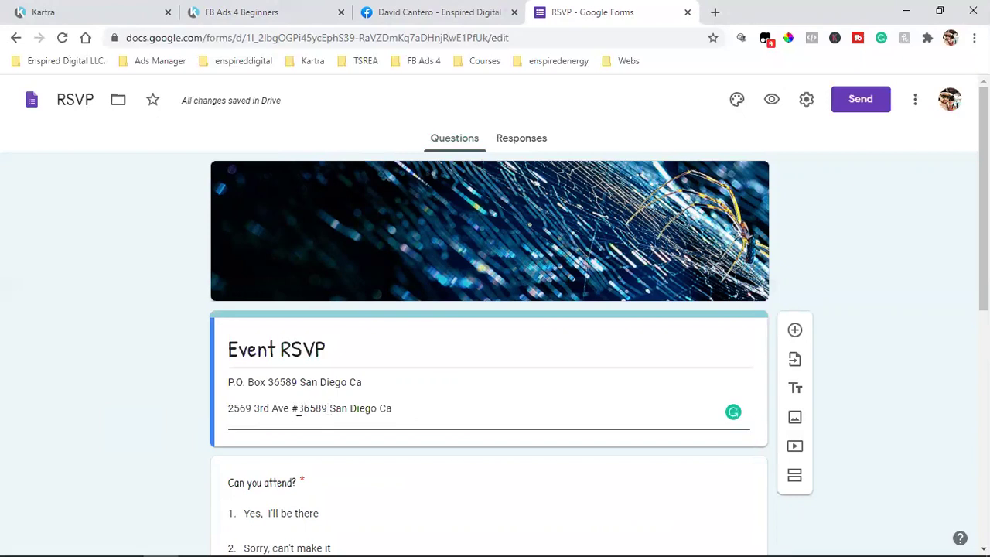
double_click(267, 410)
triple_click(266, 410)
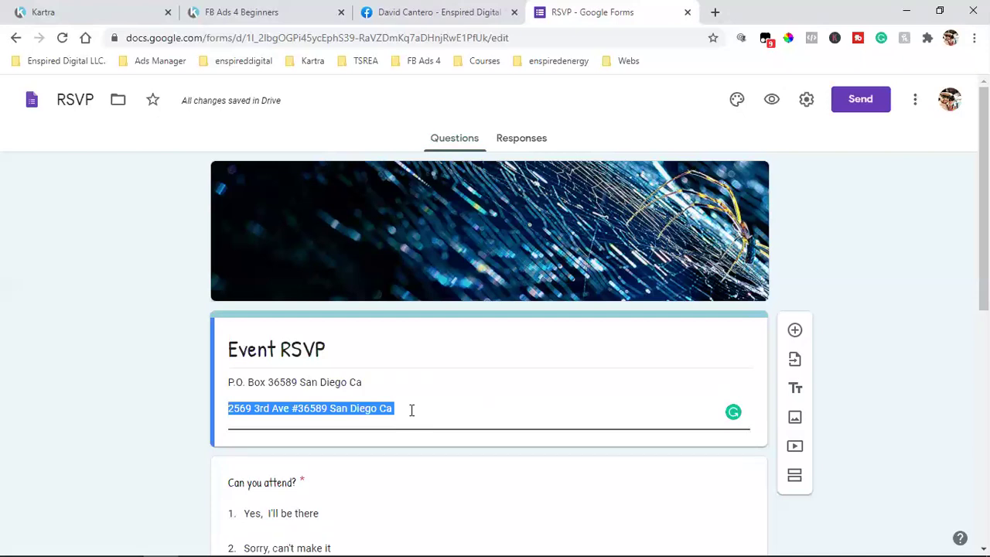
click(304, 410)
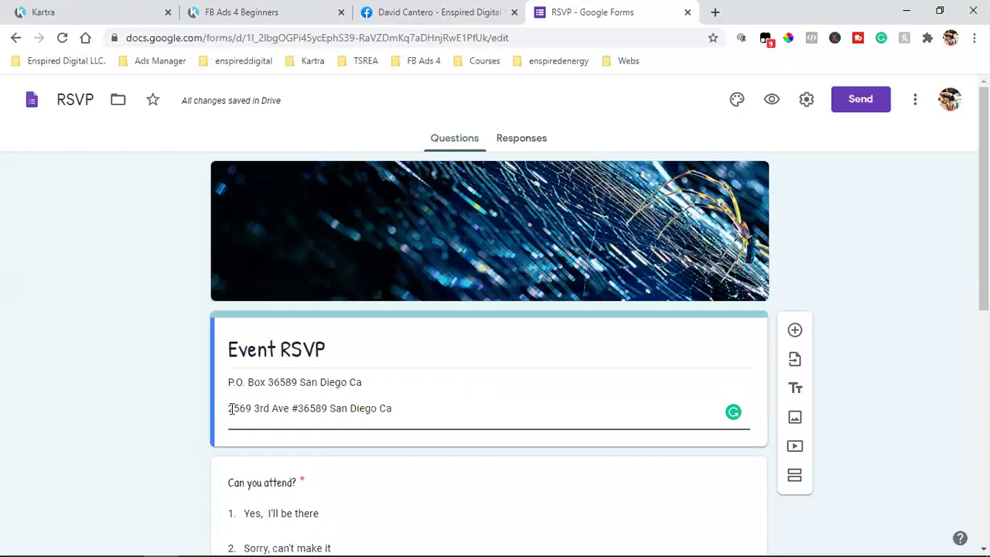
drag(230, 408, 287, 412)
click(290, 410)
drag(290, 408, 218, 409)
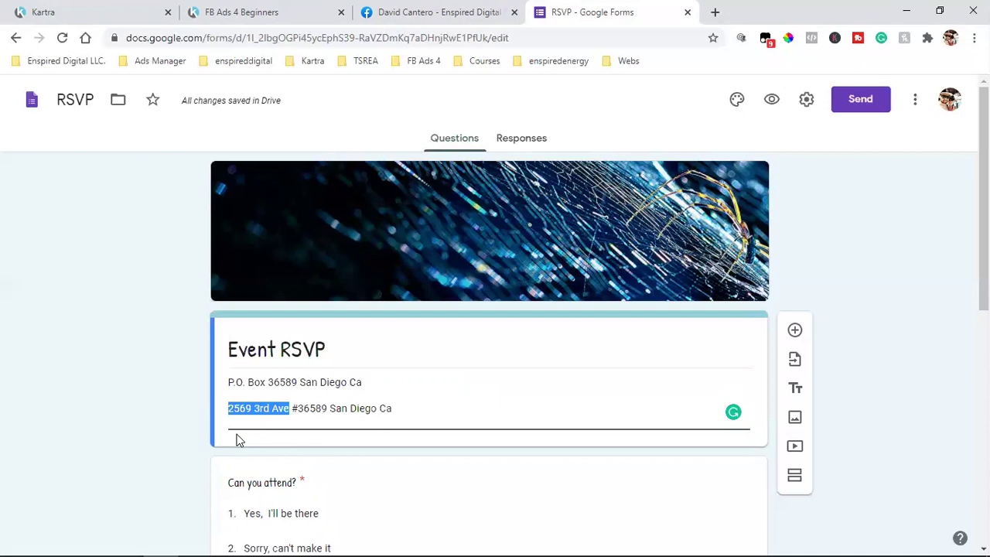
click(315, 420)
double_click(299, 407)
double_click(283, 384)
click(229, 382)
key(ctrl+a)
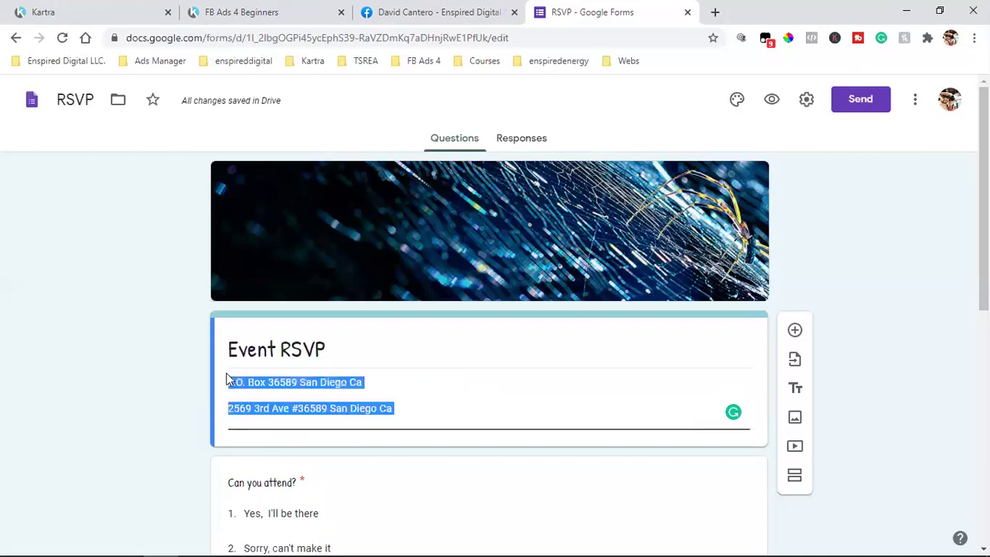
click(234, 387)
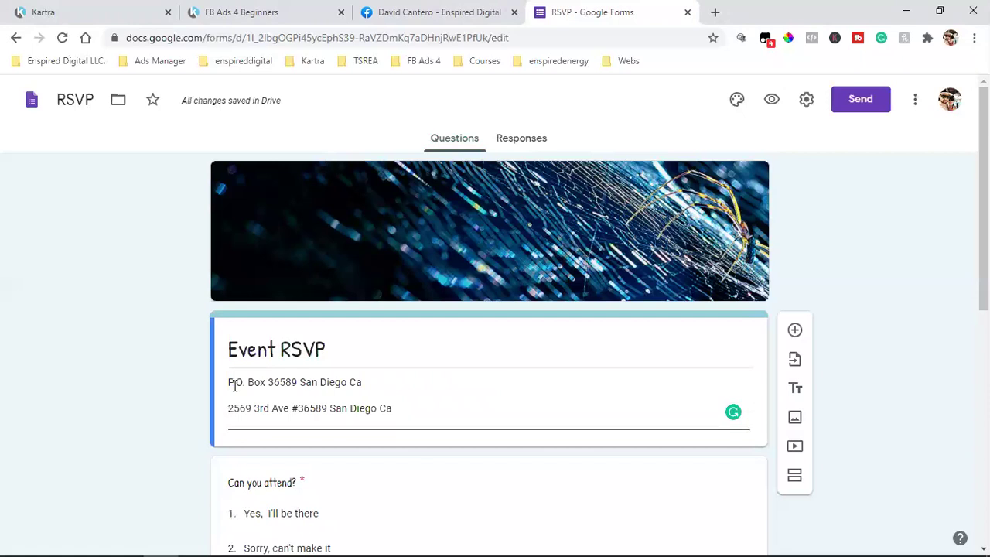
Prefix the two address lines with '1.' and '2.'
click(229, 385)
text(1.)
click(227, 413)
text(2)
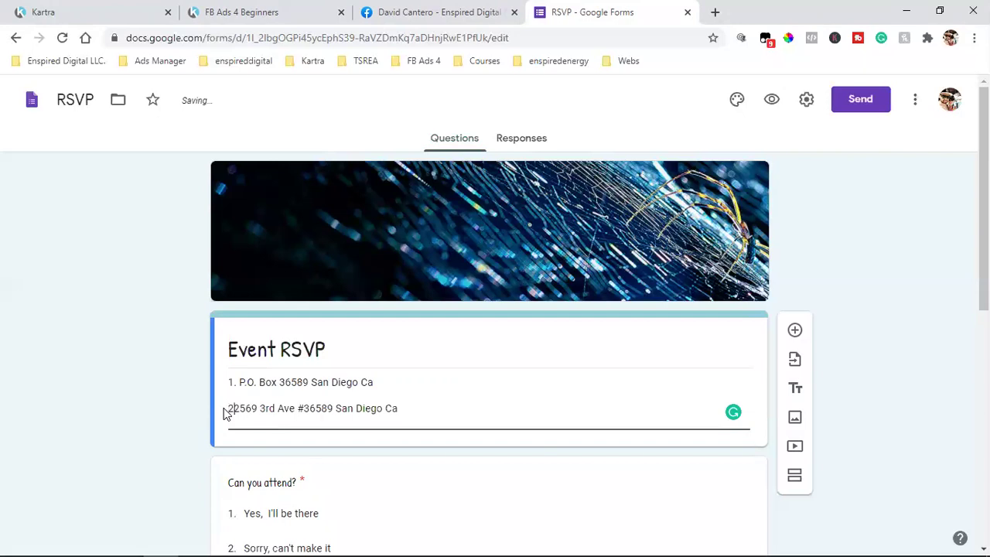
text(.)
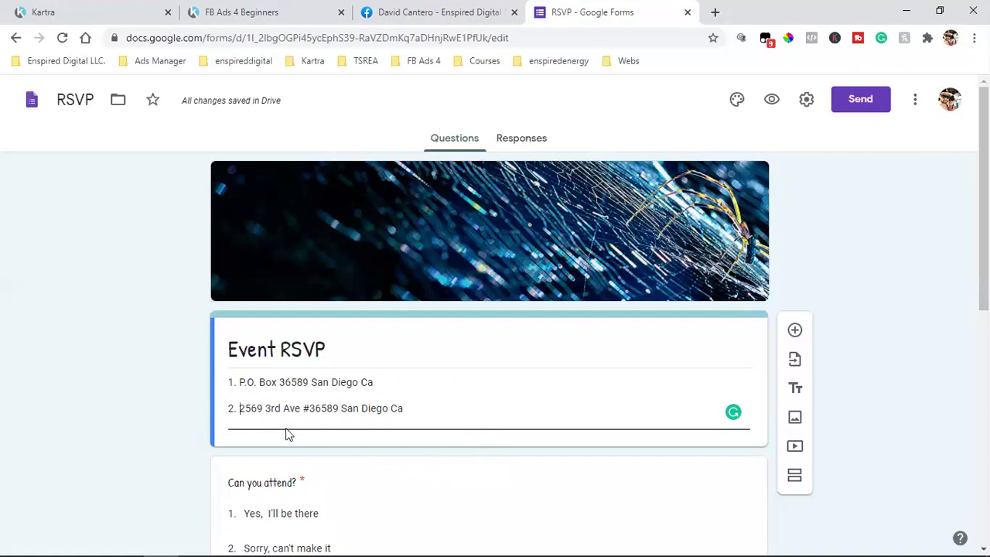
triple_click(252, 384)
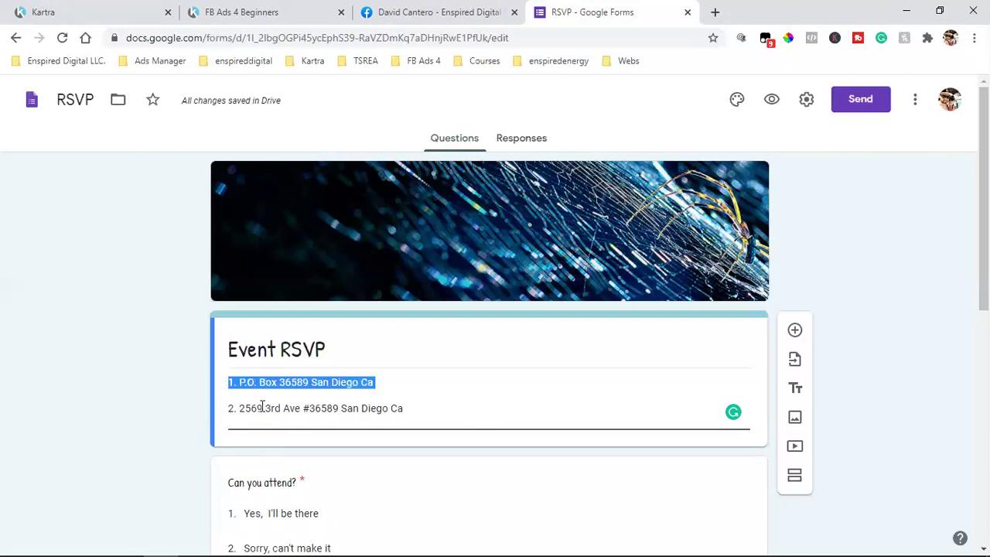
click(260, 407)
drag(240, 408, 340, 408)
click(309, 408)
click(326, 409)
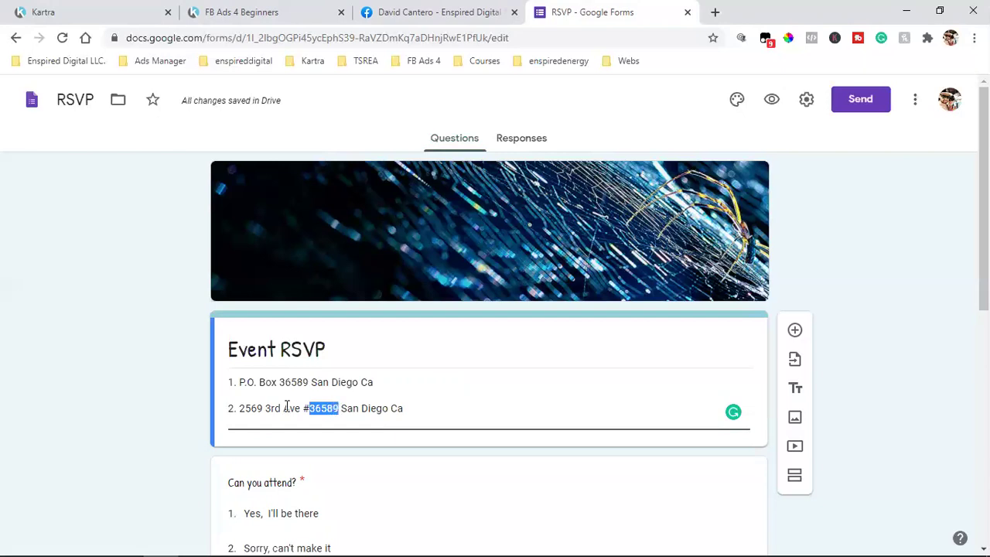
drag(241, 409, 451, 408)
click(445, 408)
click(309, 408)
double_click(325, 408)
click(323, 410)
double_click(323, 409)
click(285, 382)
double_click(284, 382)
drag(240, 408, 423, 407)
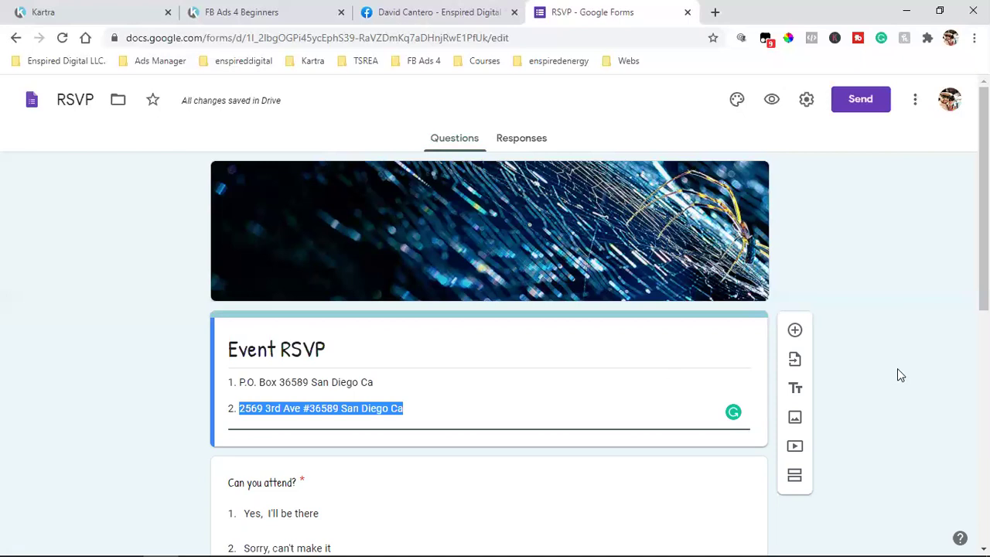
click(400, 402)
drag(404, 408, 198, 394)
Delete the address lines from the Event RSVP description, then go back to the Forms home page
key(BackSpace)
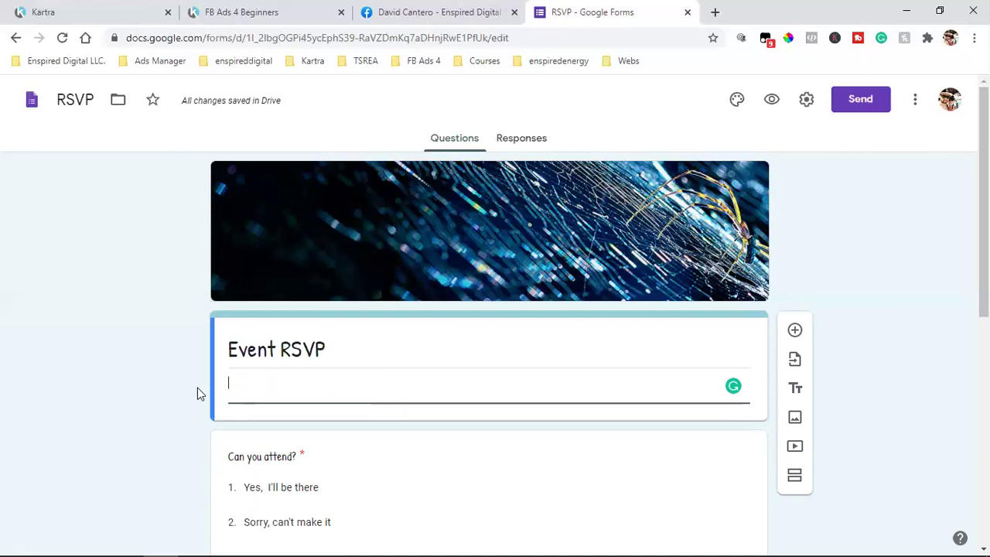
click(866, 283)
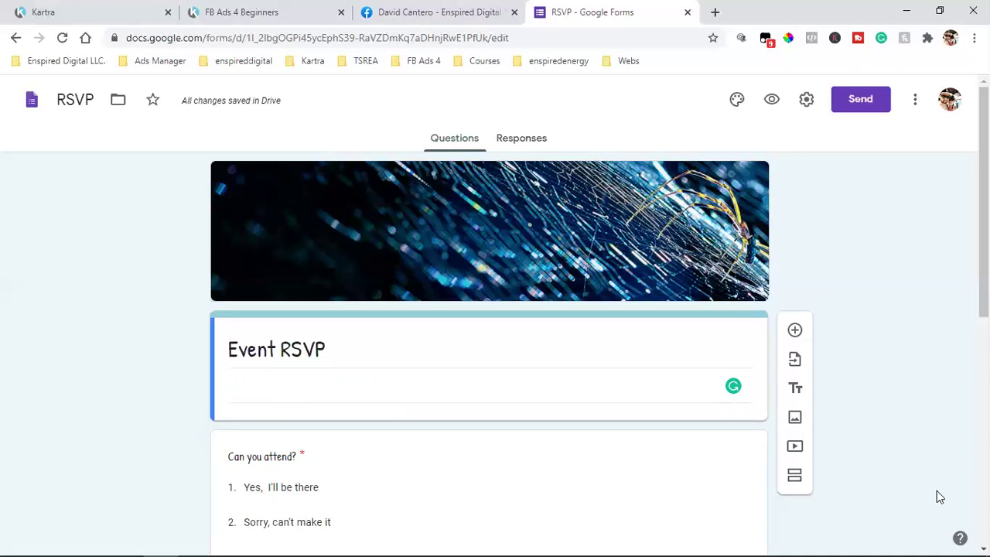
click(31, 100)
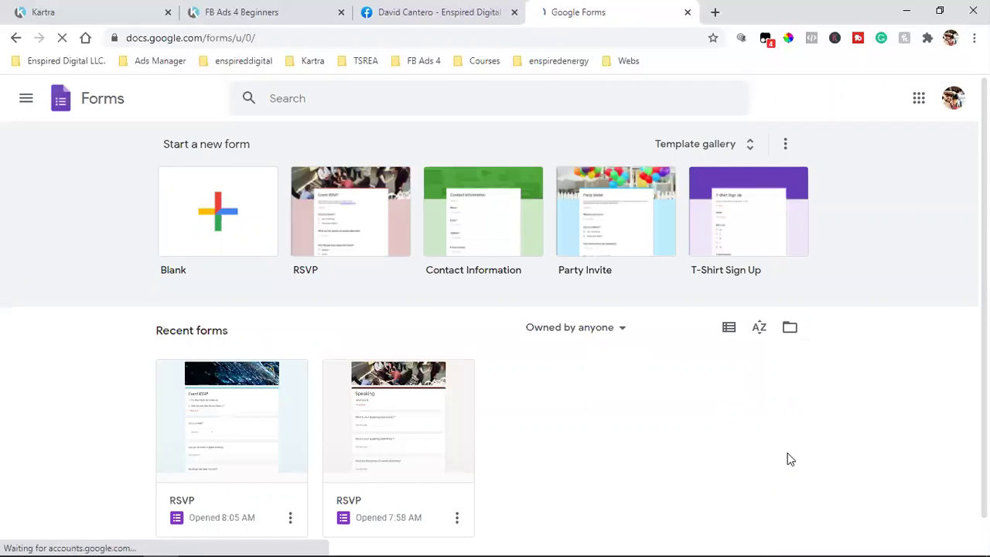
Open the older 'Speaking' RSVP form, the second RSVP card under Recent forms
click(925, 284)
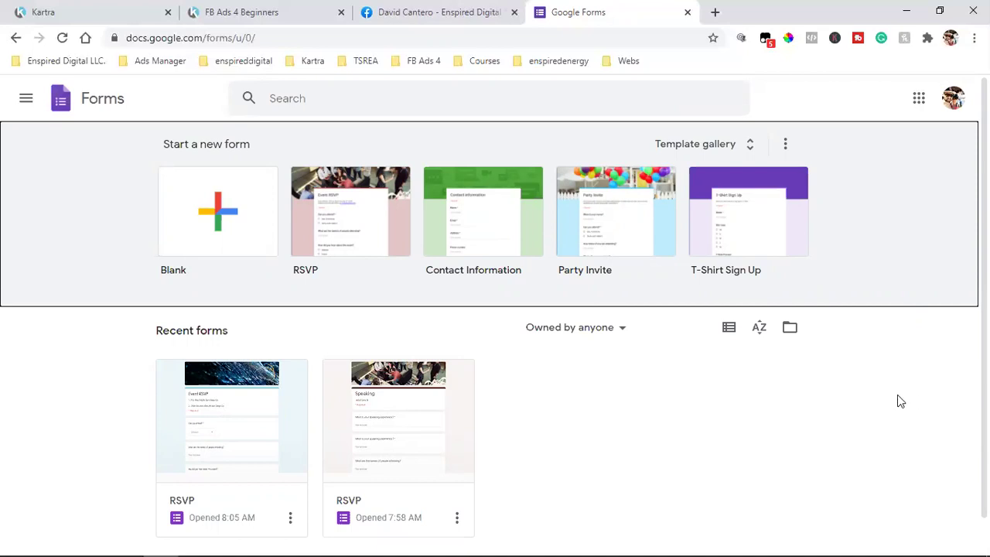
click(360, 407)
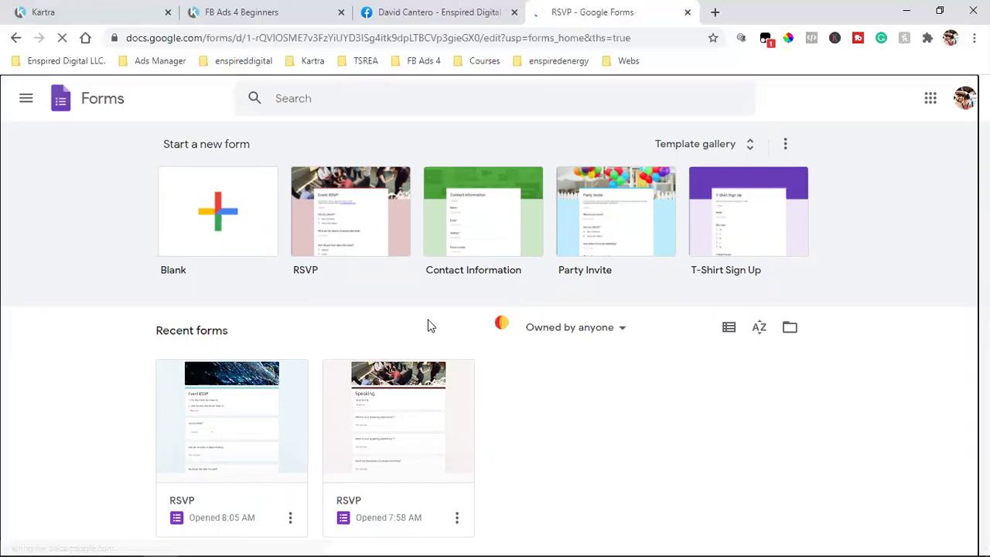